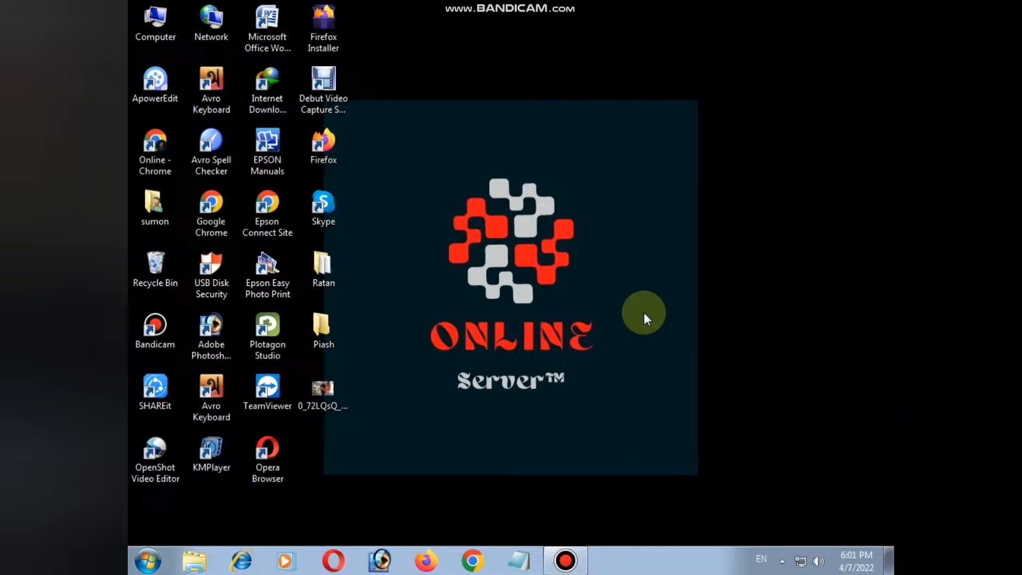
Open the browser and go to clipchamp.com
left_click(472, 561)
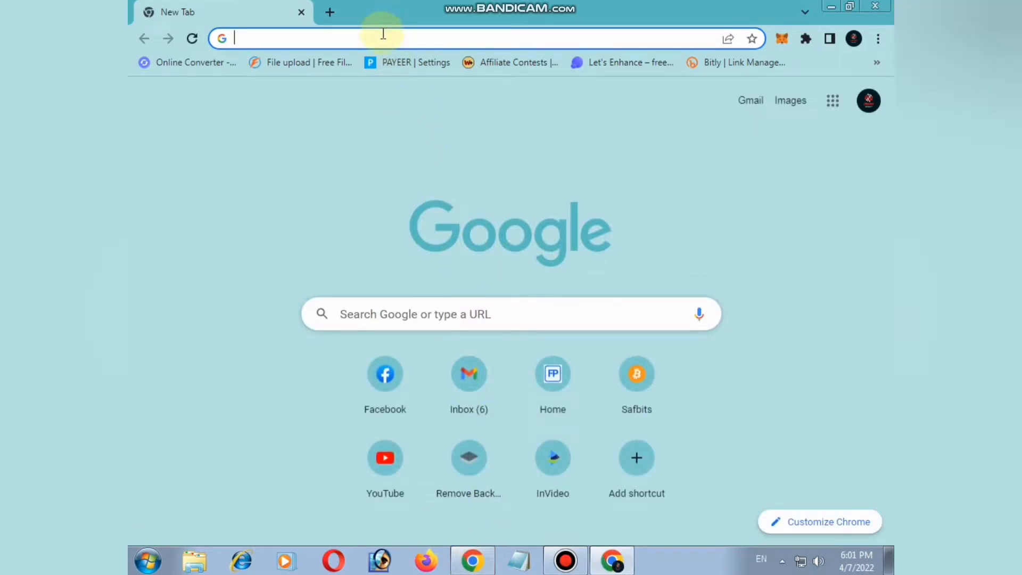
type("clip")
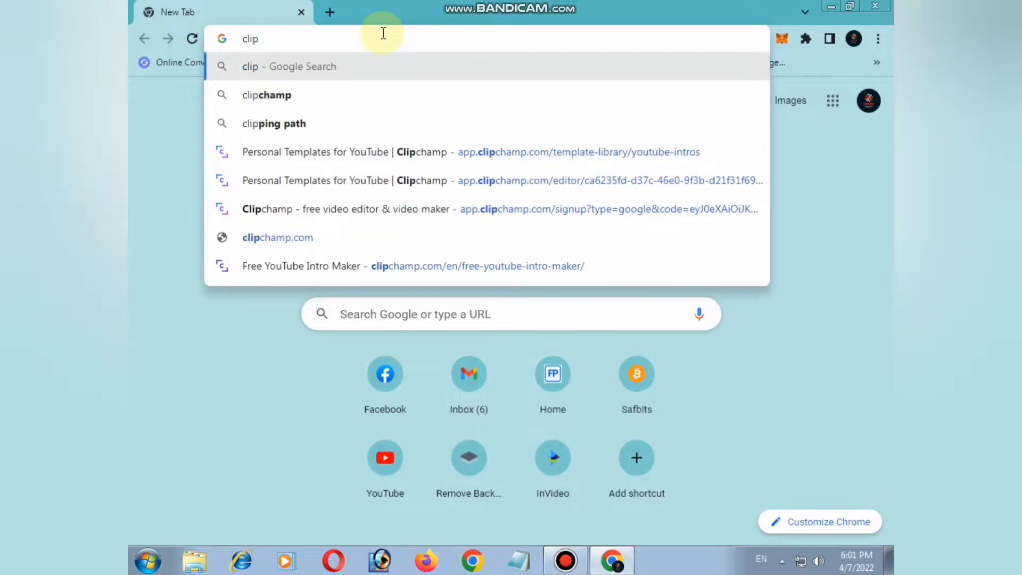
type("cham")
key("BackSpace")
type("mp.com")
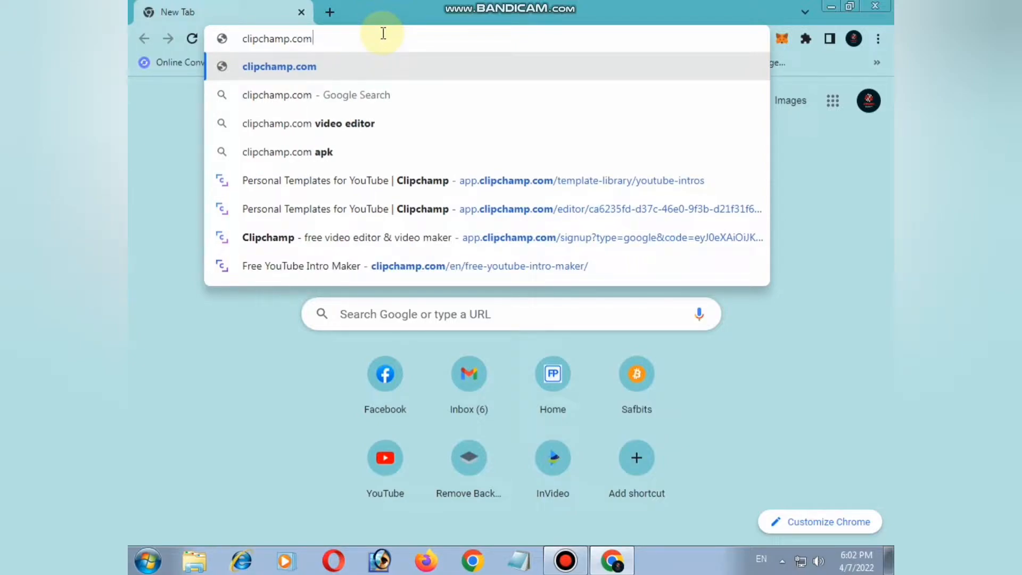
key("Return")
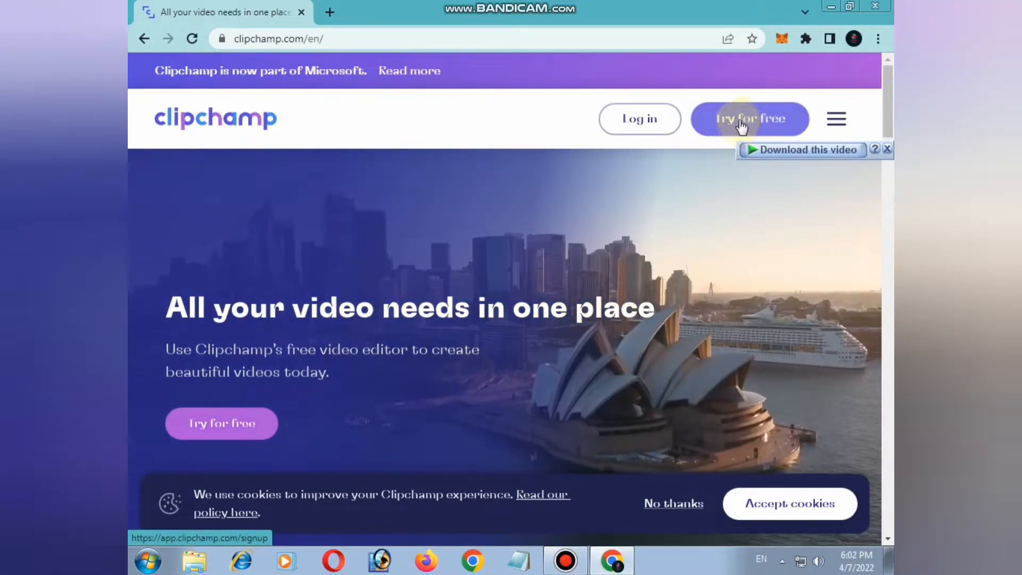
Enter the Clipchamp web app with Try for free and scroll through its home page
left_click(741, 125)
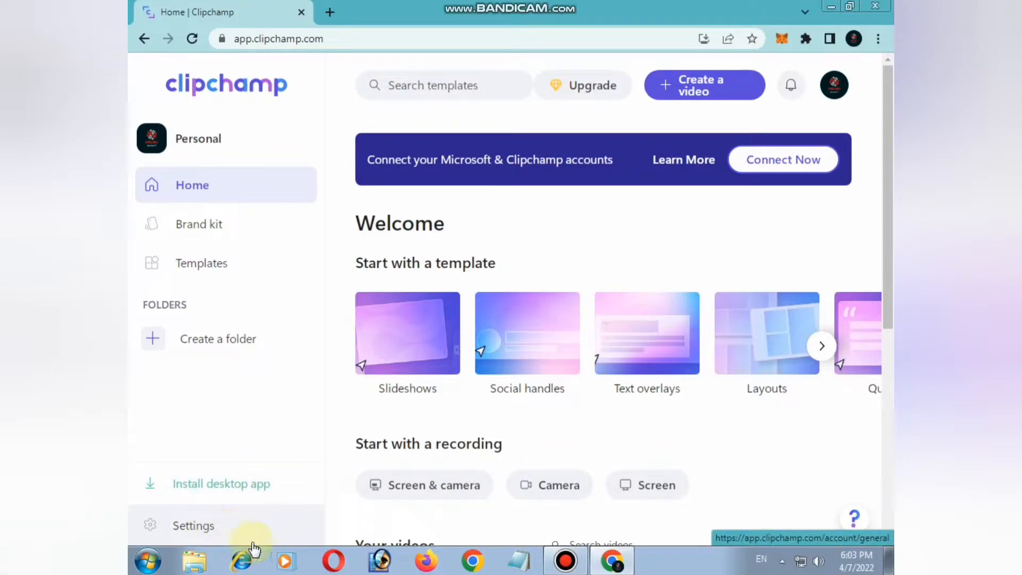
scroll(655, 401, "down", 2)
scroll(655, 400, "down", 1)
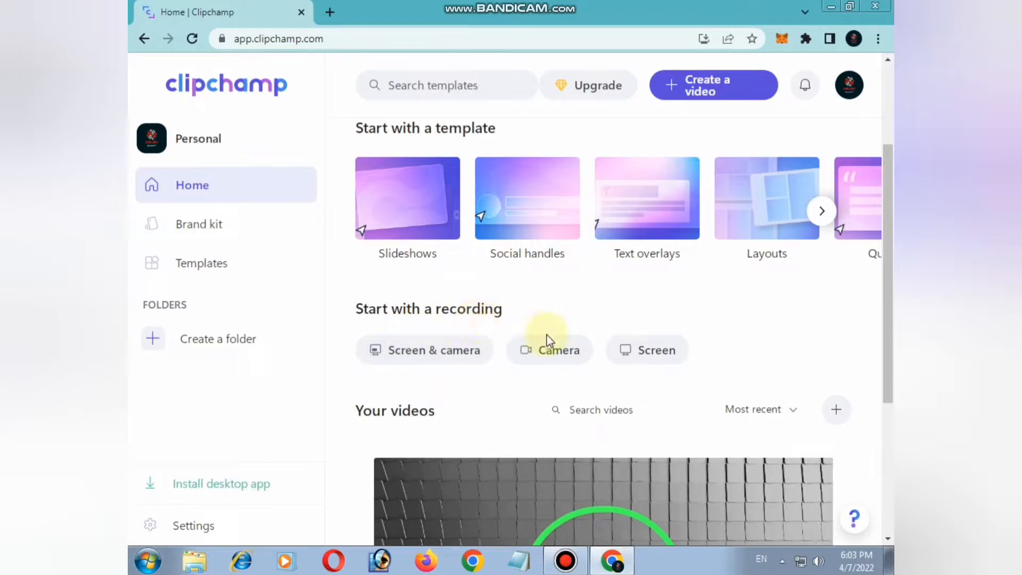
scroll(673, 435, "down", 5)
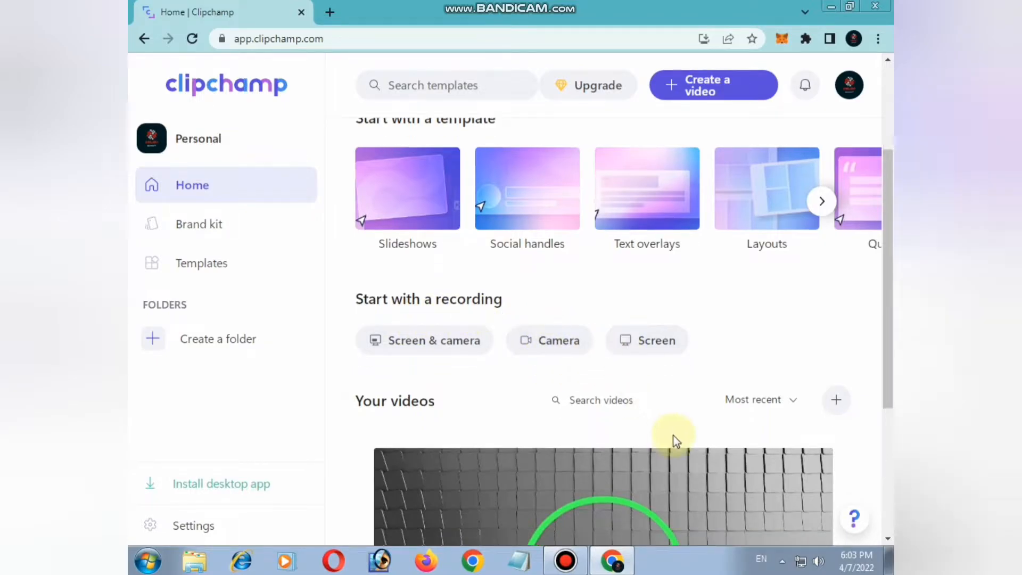
scroll(712, 436, "up", 3)
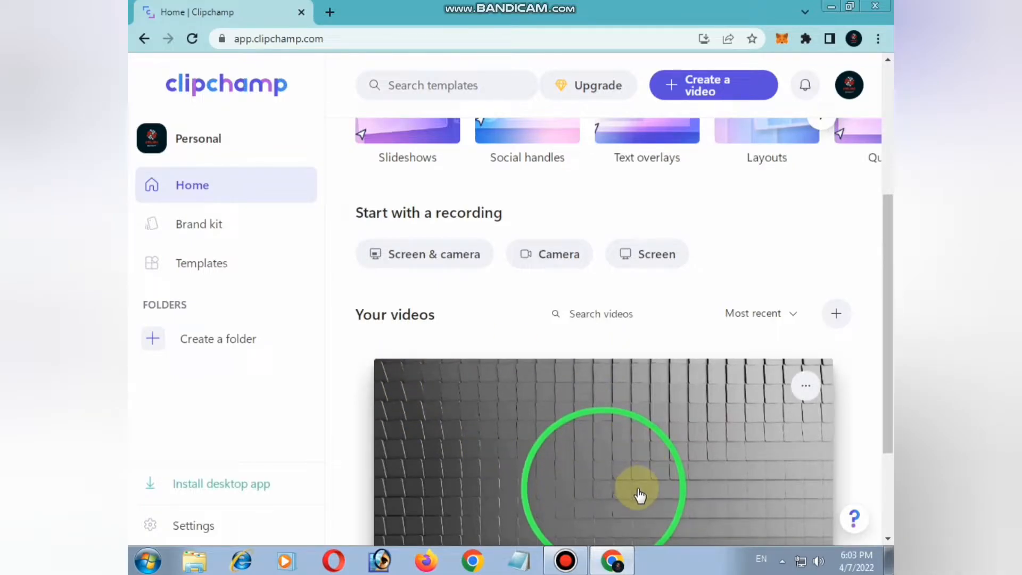
scroll(585, 468, "up", 5)
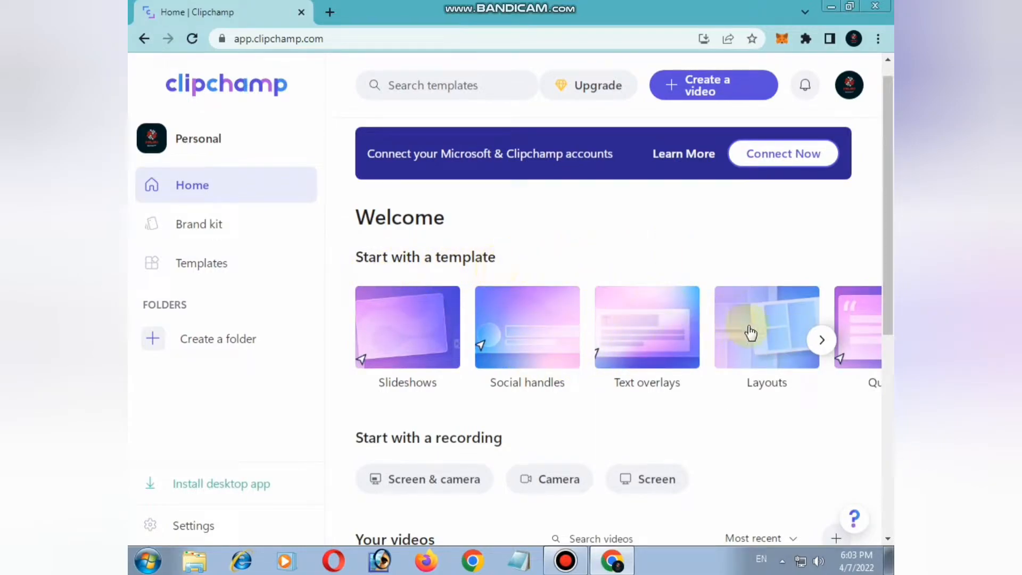
Page through the home page template categories and browse the Facebook ads templates
left_click(820, 341)
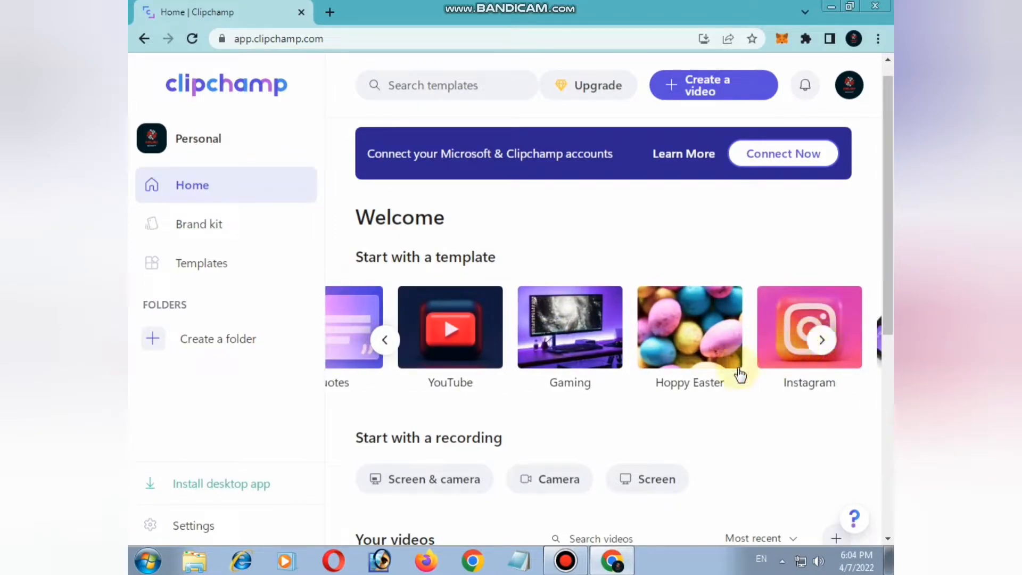
left_click(822, 343)
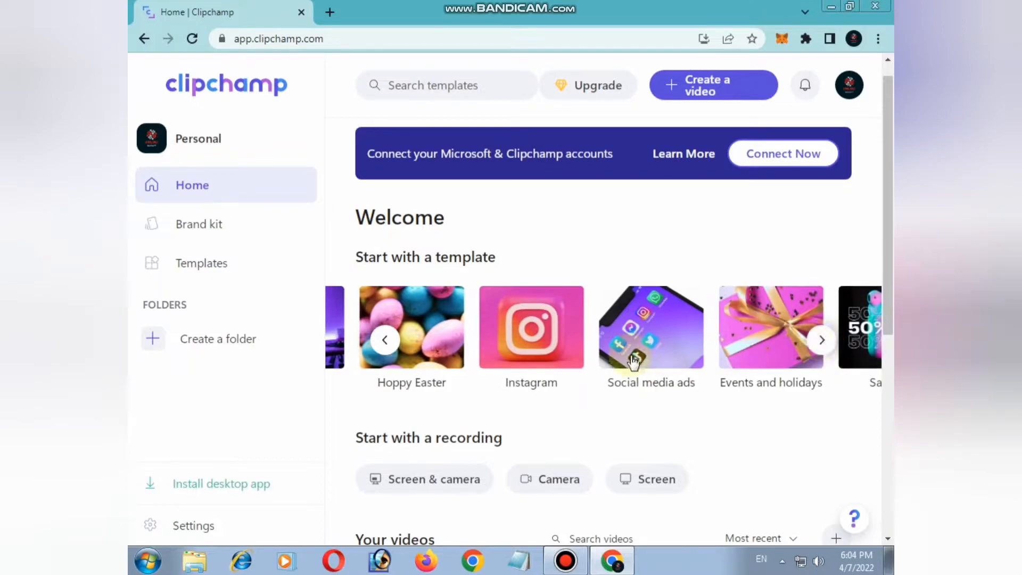
left_click(820, 339)
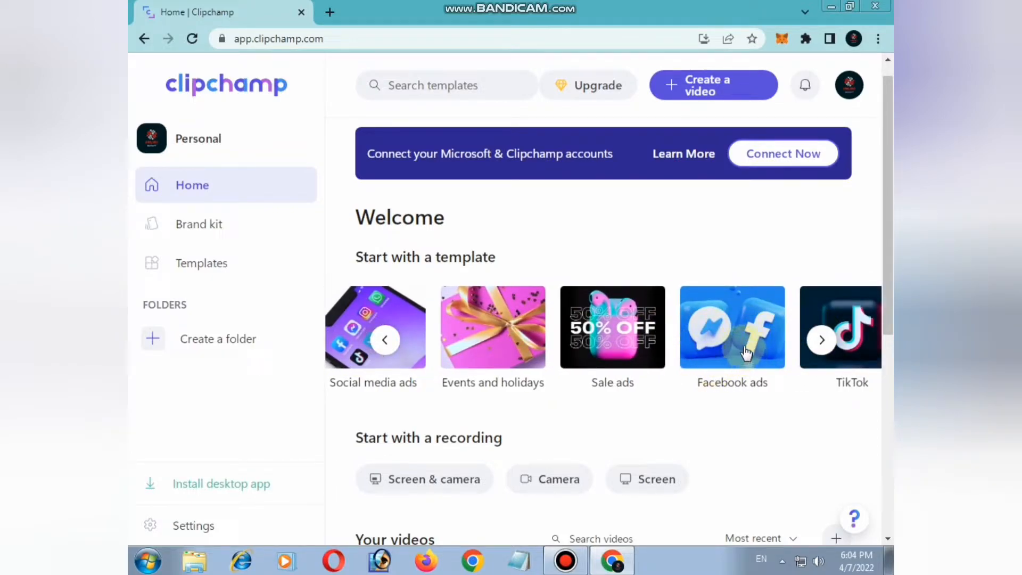
left_click(733, 362)
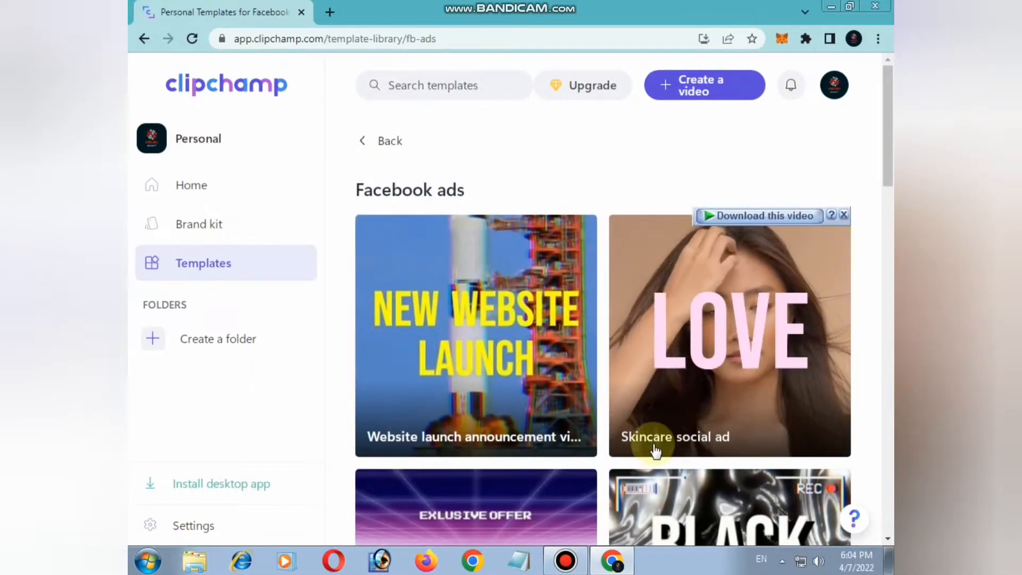
scroll(692, 447, "down", 2)
scroll(755, 442, "down", 3)
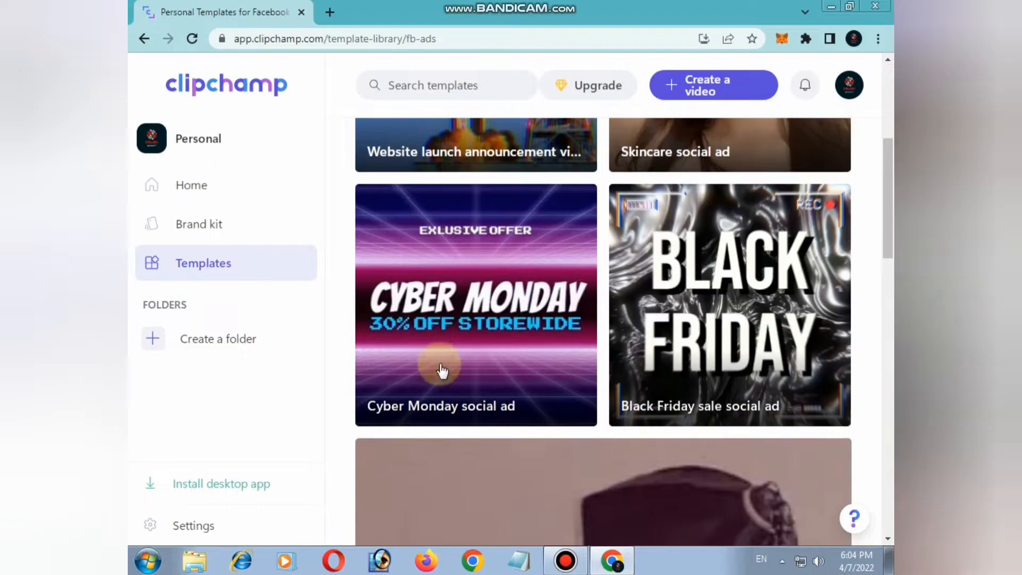
scroll(751, 470, "down", 10)
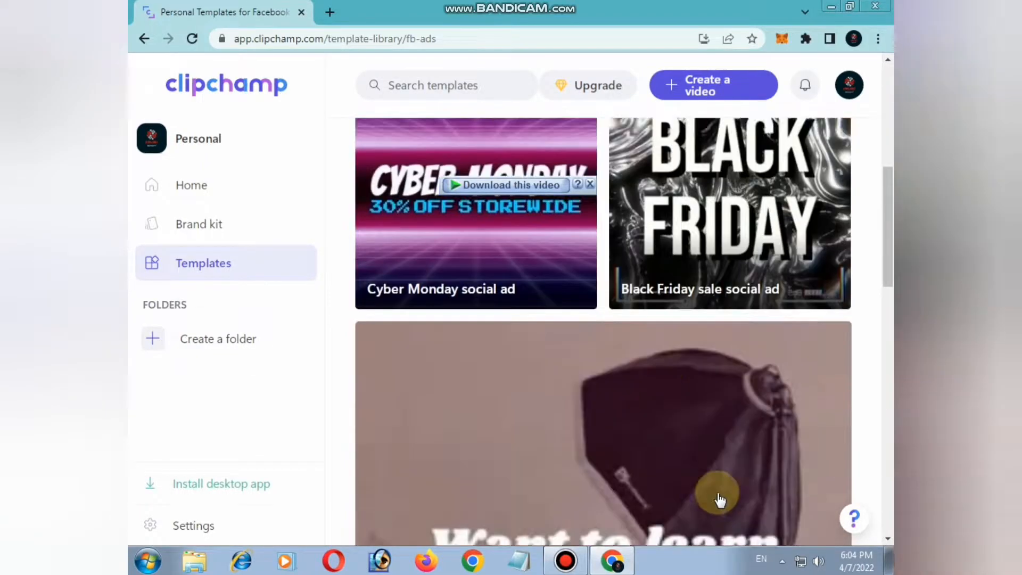
scroll(692, 416, "down", 7)
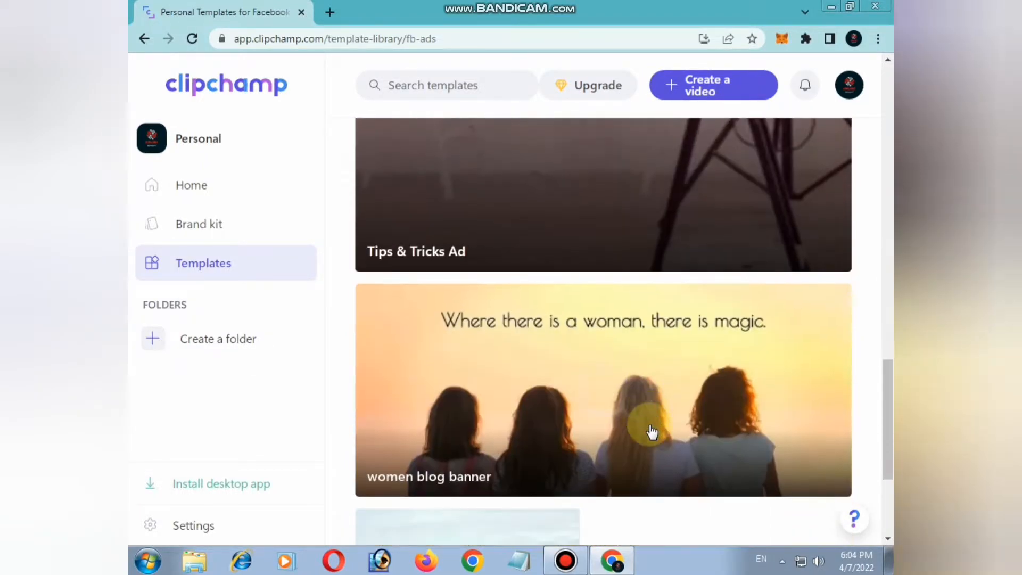
scroll(655, 461, "up", 6)
scroll(655, 458, "up", 12)
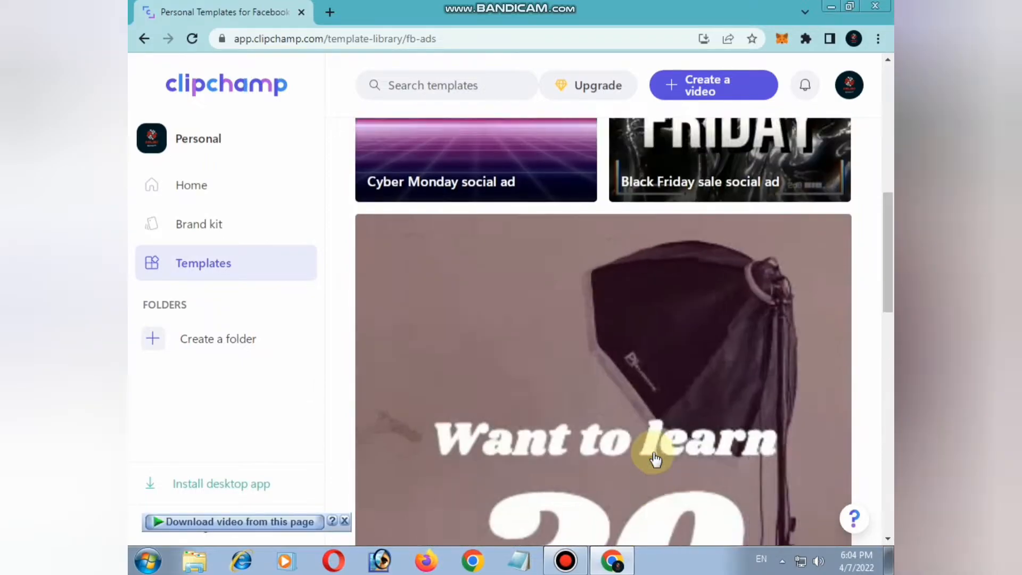
Go back to the home page and browse the YouTube template category
left_click(352, 141)
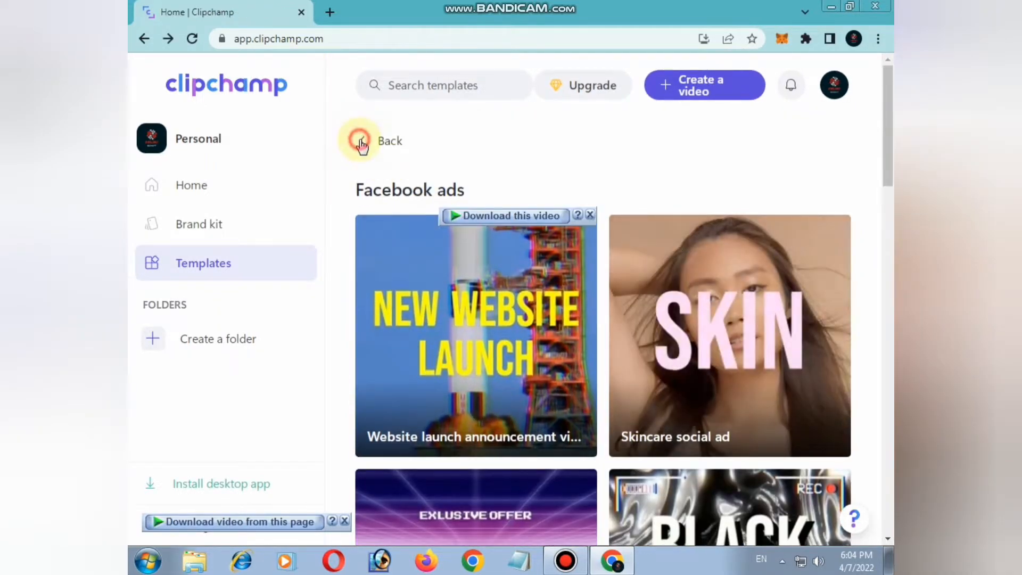
left_click(821, 340)
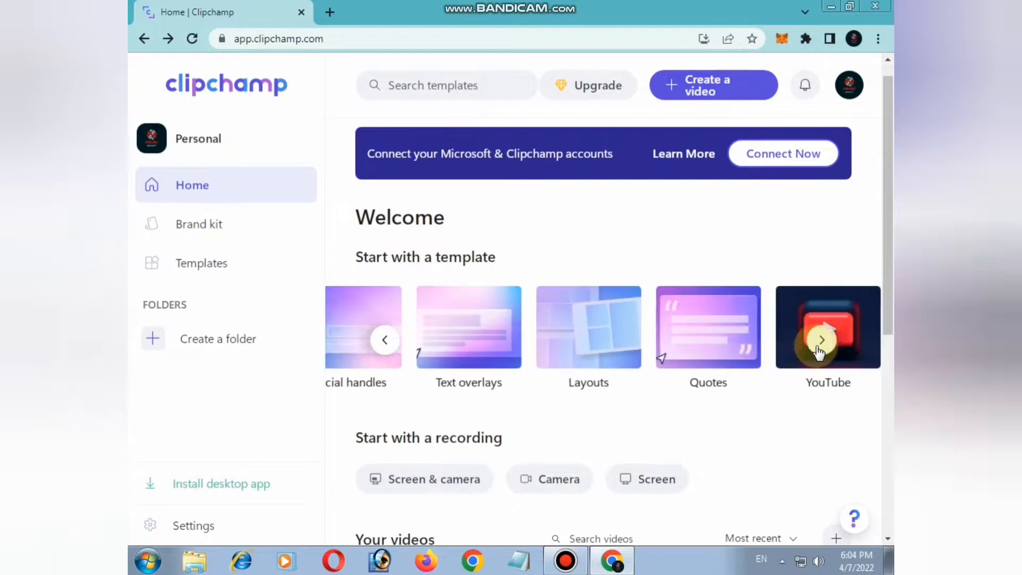
left_click(715, 357)
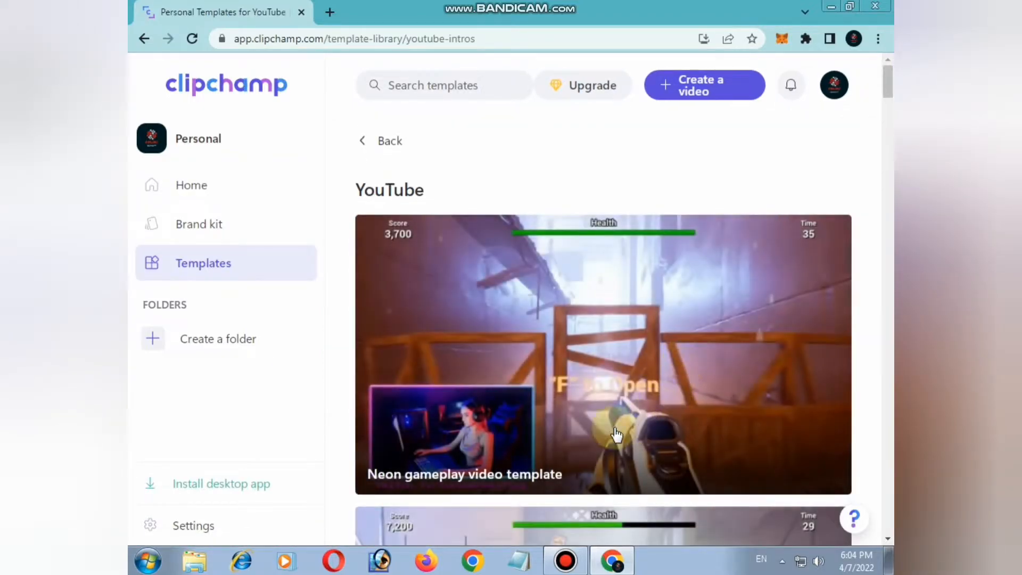
scroll(686, 366, "down", 10)
scroll(690, 364, "down", 7)
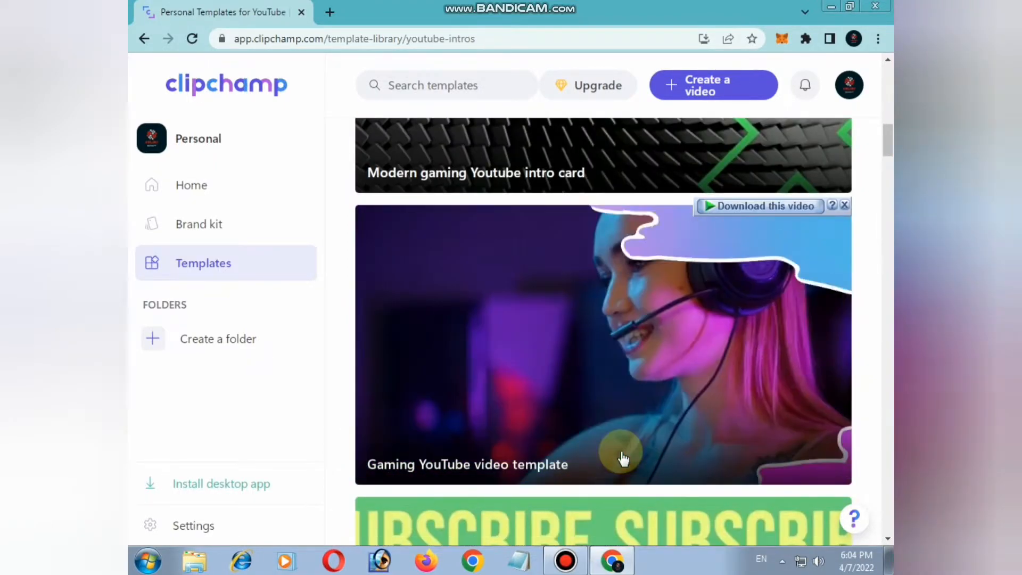
scroll(639, 458, "down", 6)
scroll(670, 465, "down", 1)
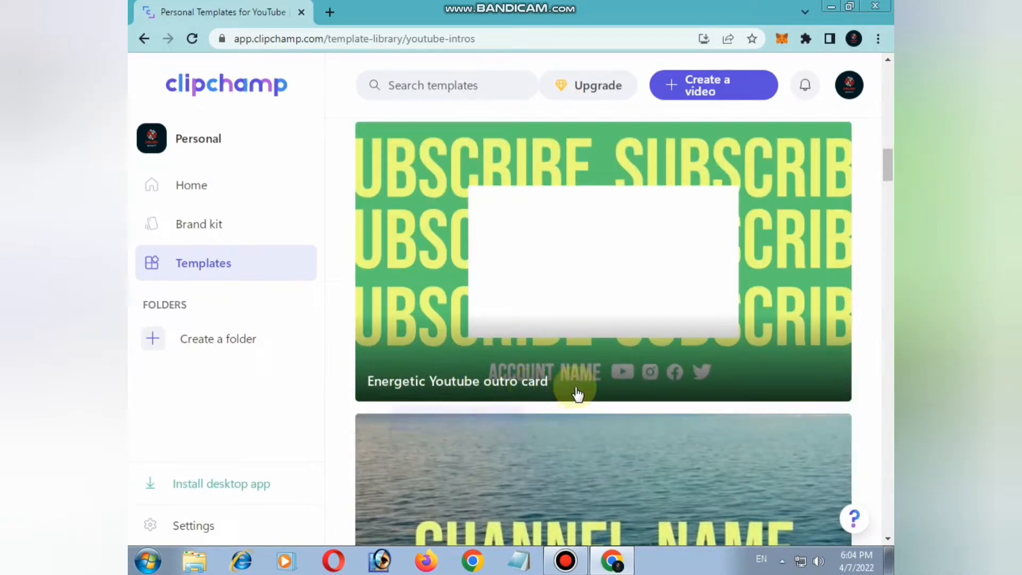
scroll(578, 394, "down", 4)
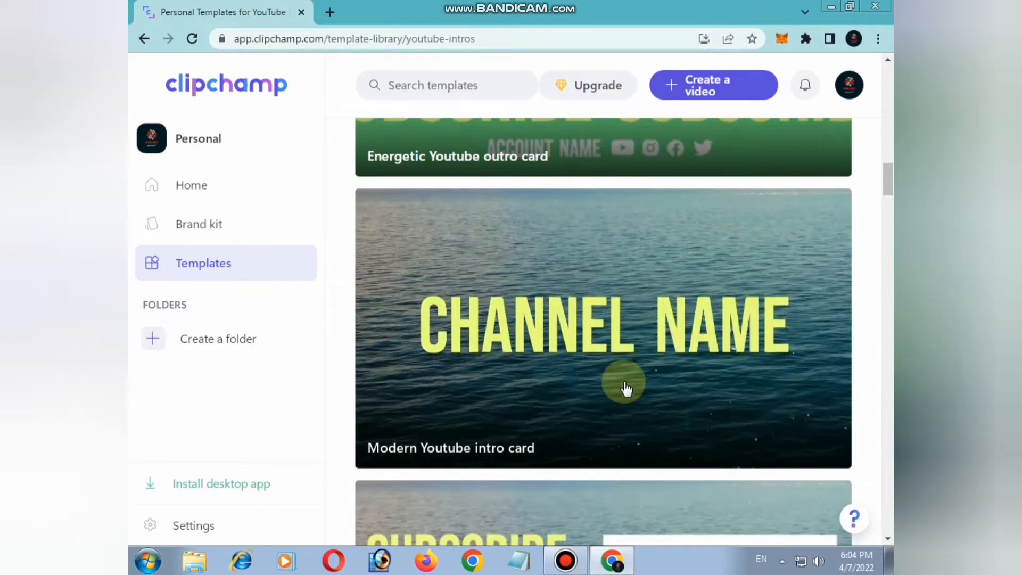
Start a new video from the Modern Youtube intro card template
left_click(586, 383)
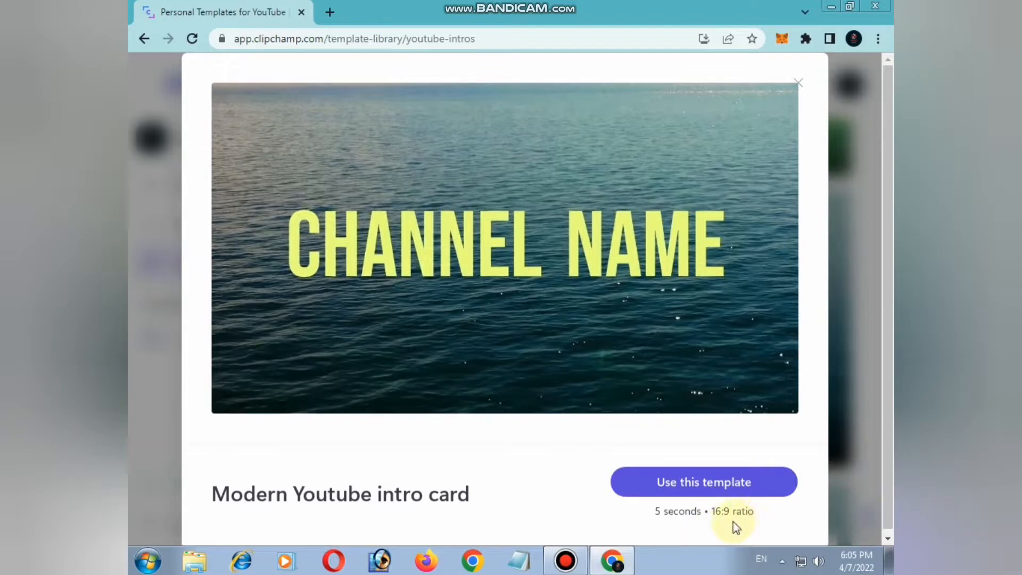
left_click(721, 489)
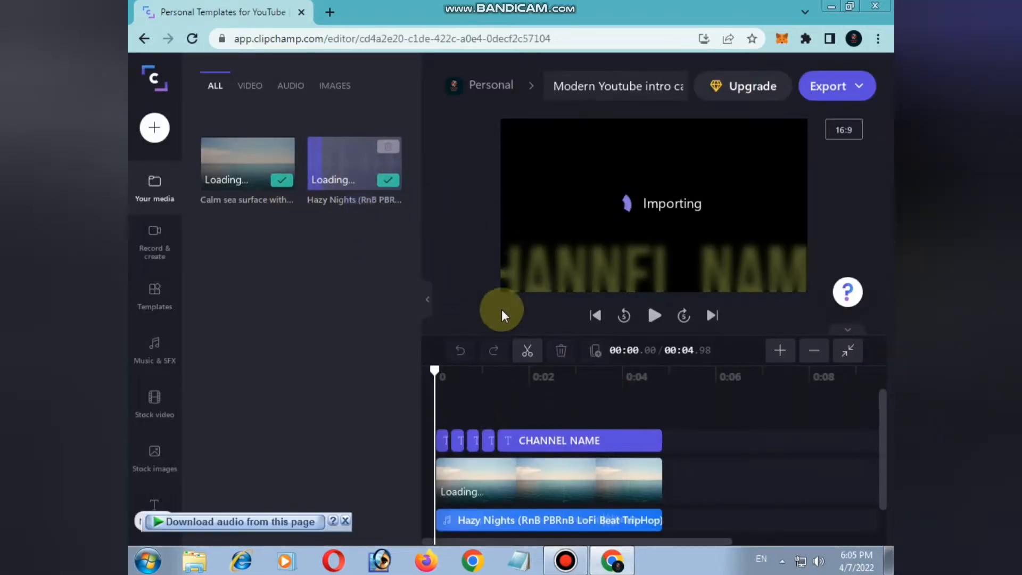
Scroll through the editor's sidebar of tool categories
left_click(537, 445)
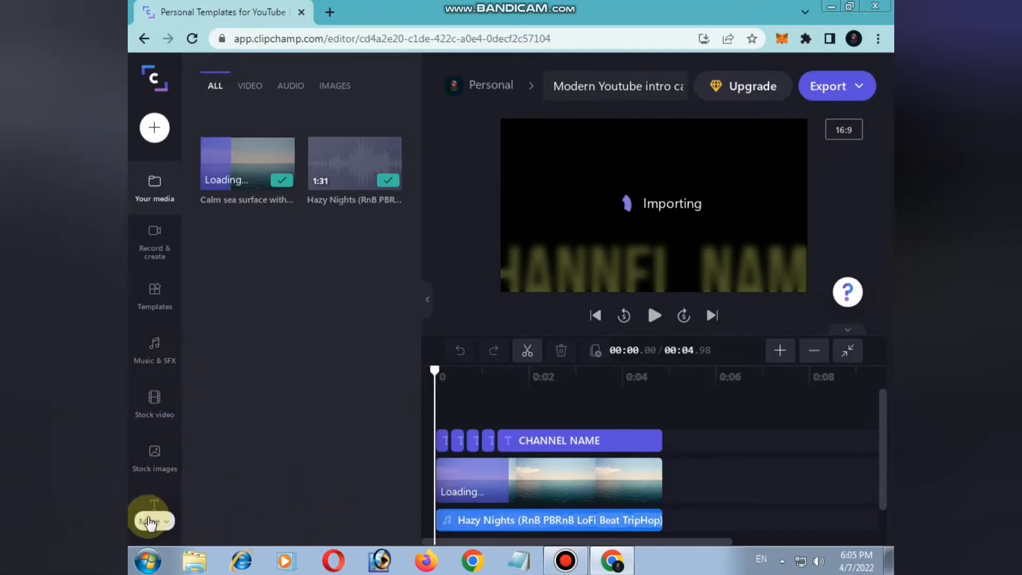
scroll(165, 495, "down", 2)
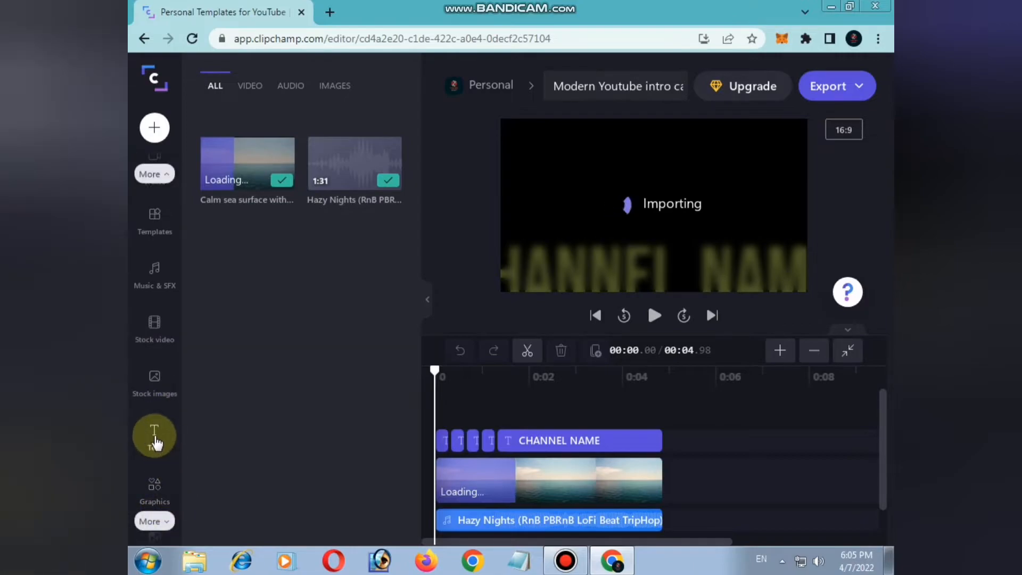
scroll(168, 485, "down", 2)
scroll(171, 477, "down", 1)
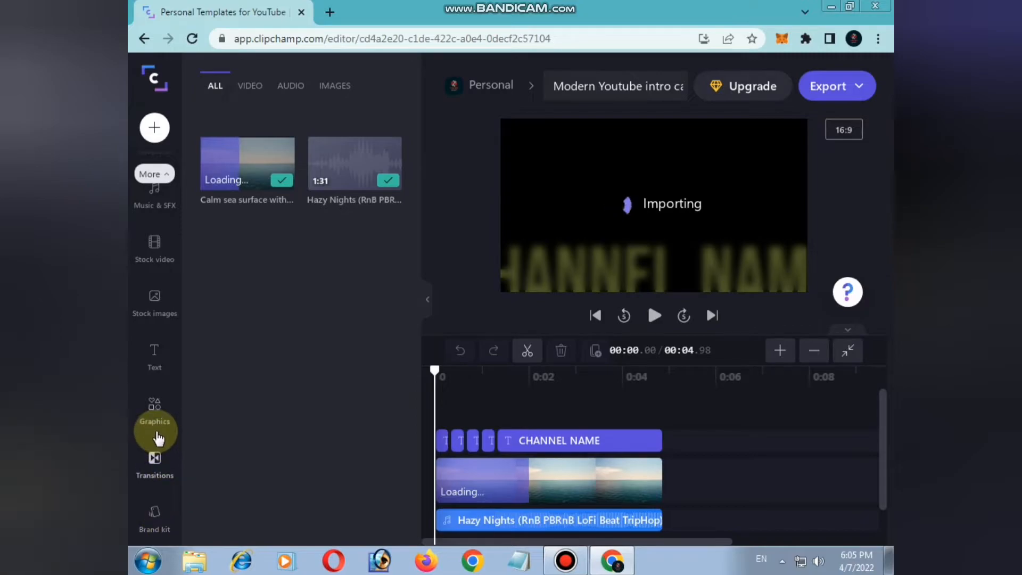
scroll(158, 438, "up", 4)
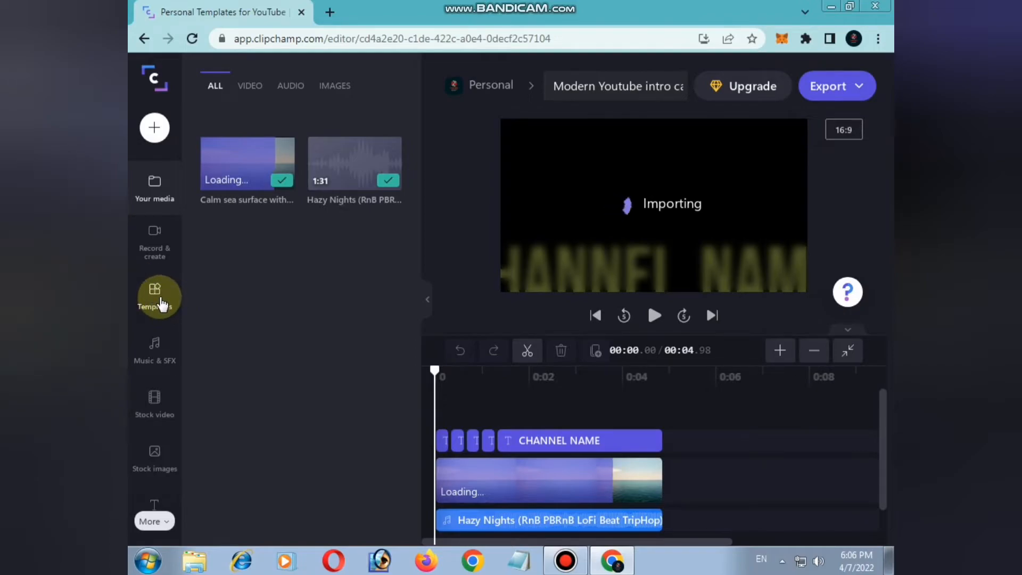
Open the Templates, Music & SFX, Stock video and Stock images panels to browse their content
left_click(157, 296)
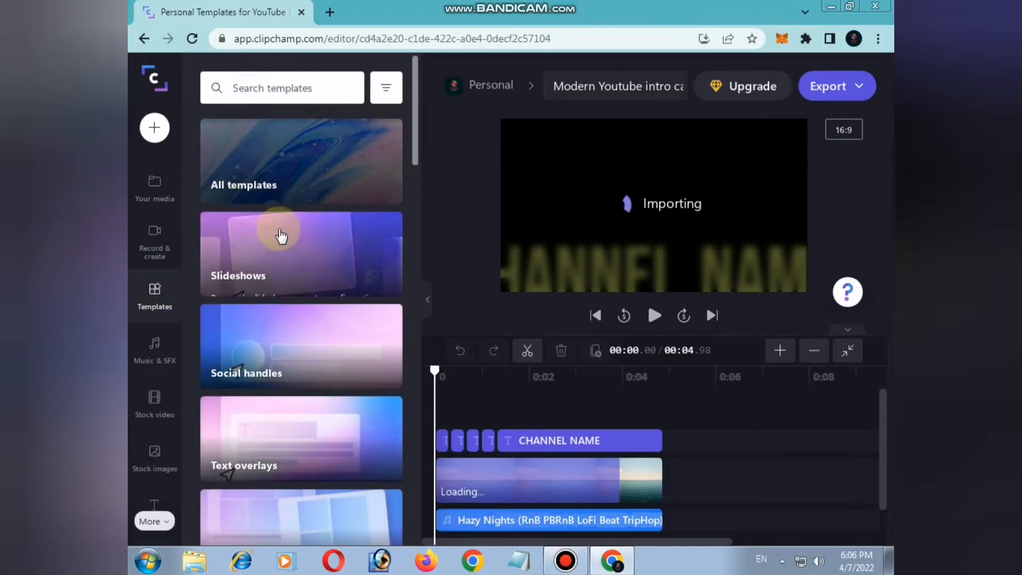
left_click(155, 352)
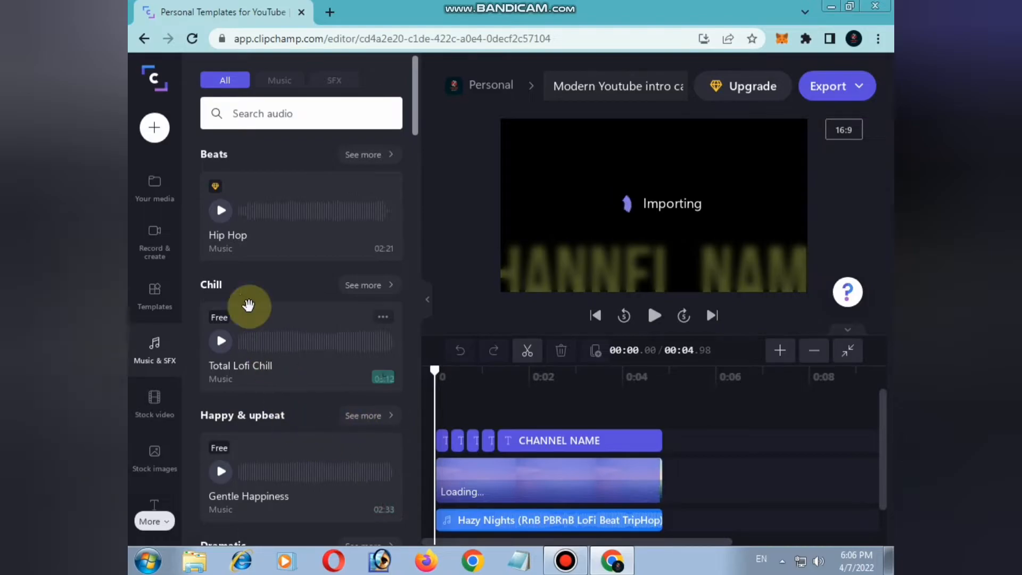
mouse_move(216, 192)
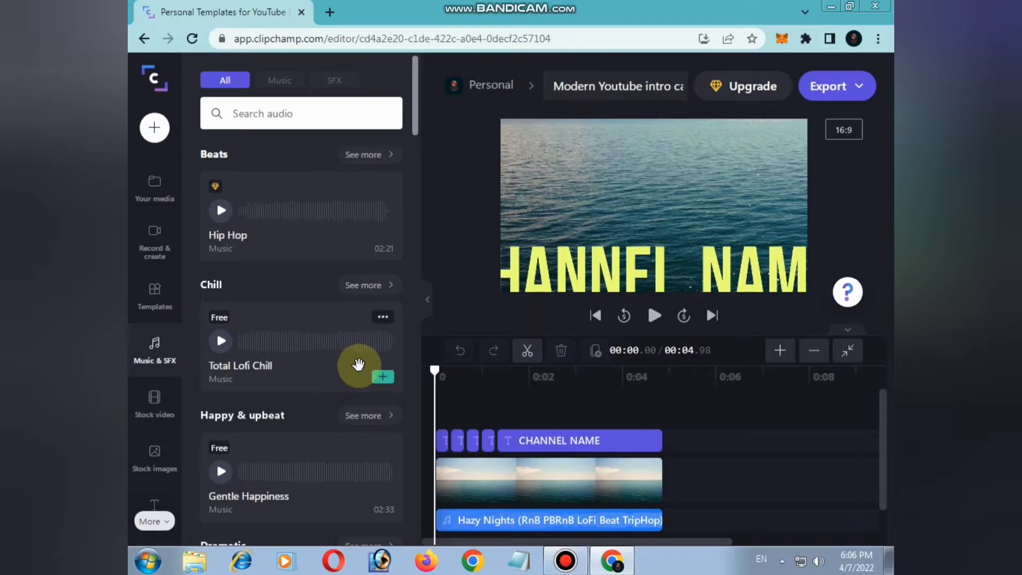
left_click(160, 415)
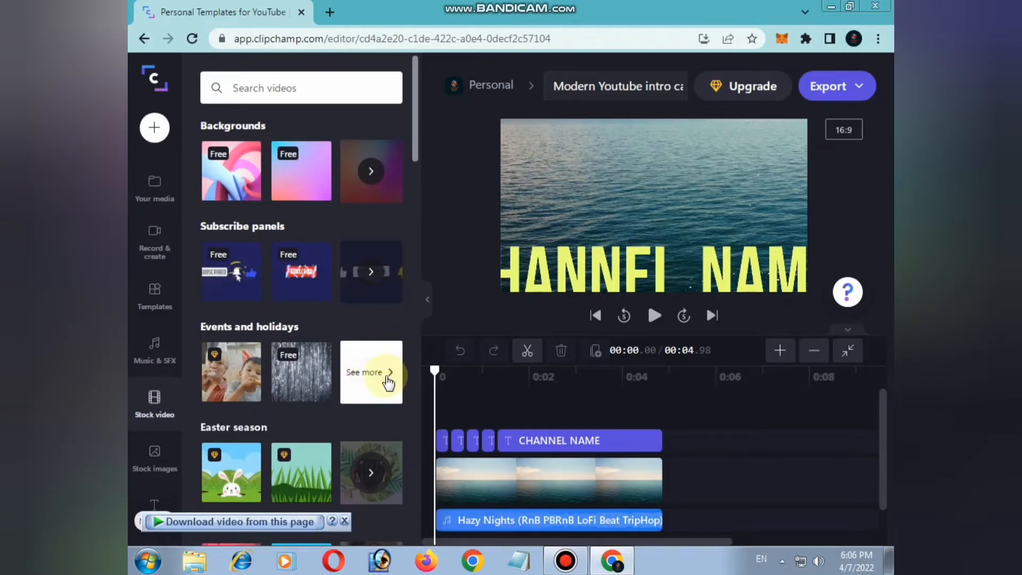
scroll(388, 389, "down", 4)
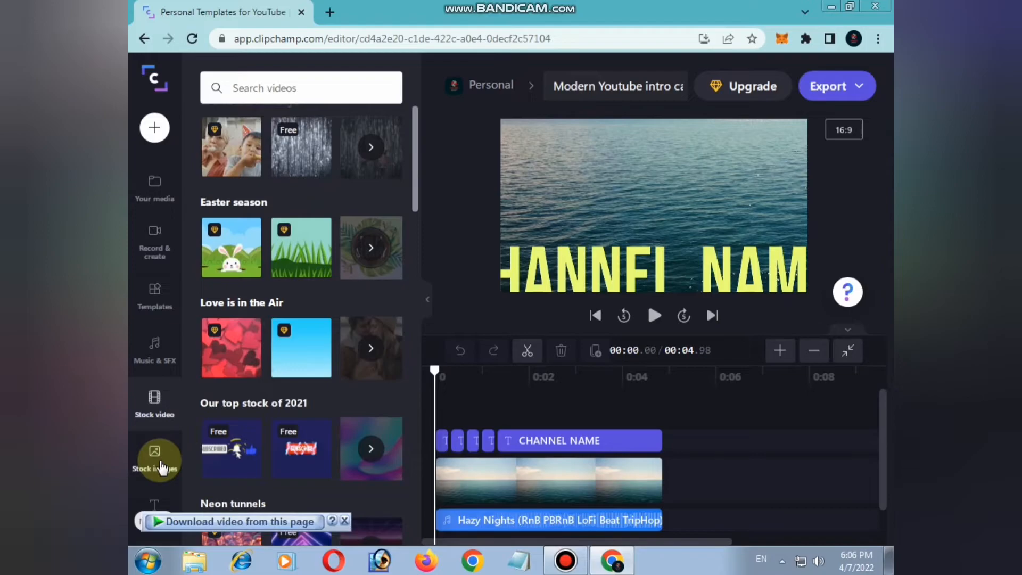
left_click(160, 466)
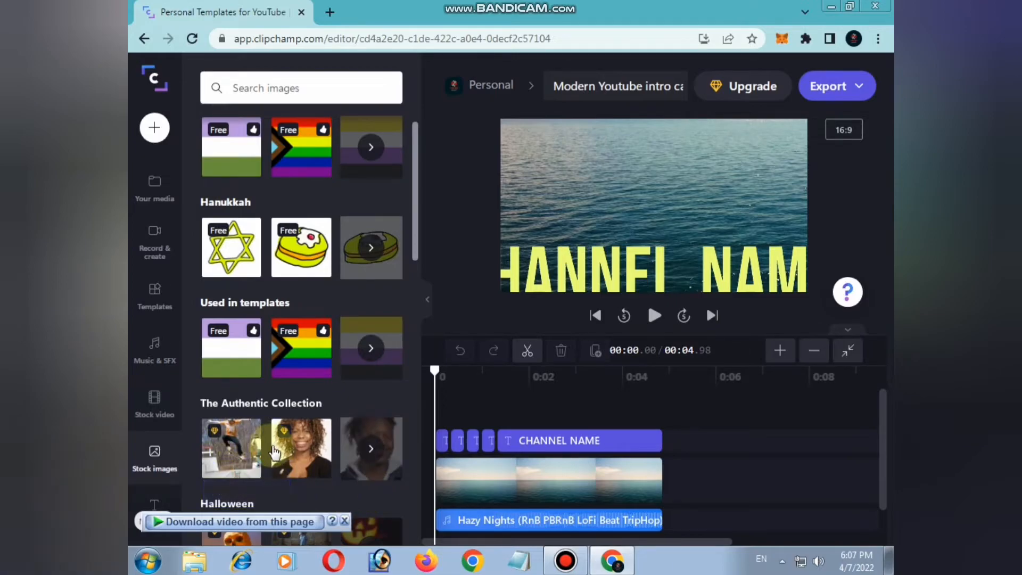
Open the Text panel and scroll through the available title styles
left_click(154, 500)
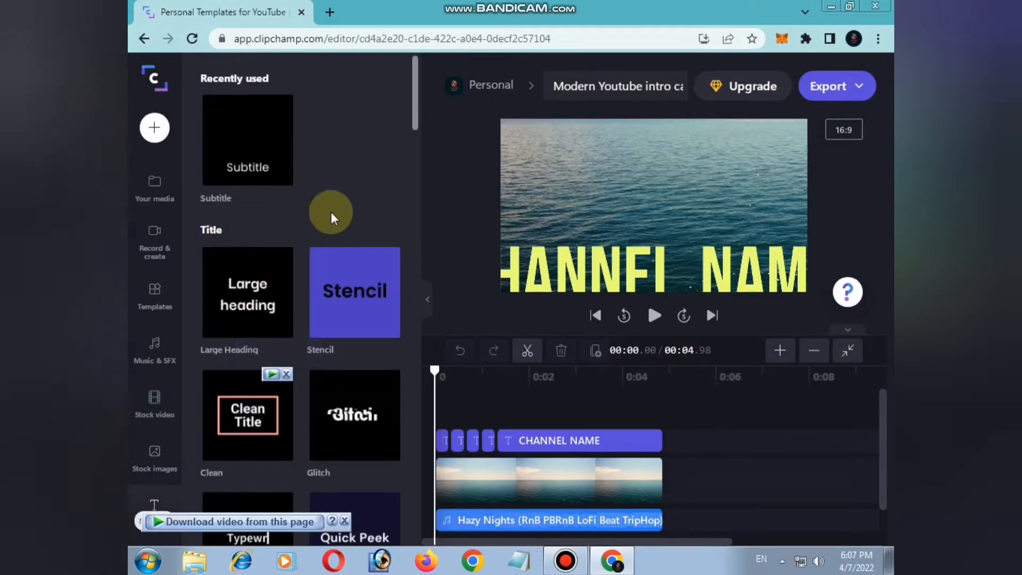
scroll(346, 472, "down", 3)
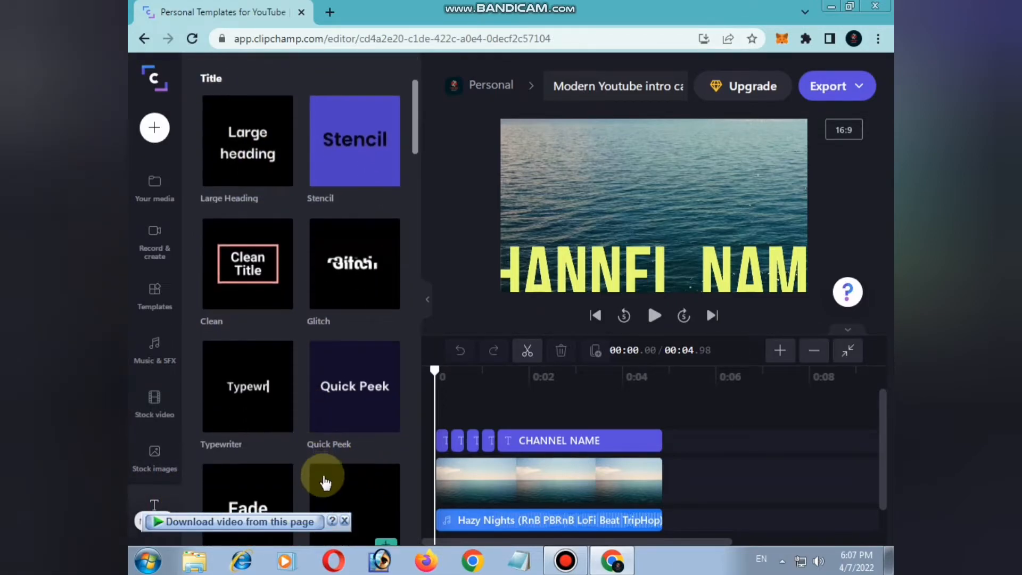
scroll(327, 480, "down", 1)
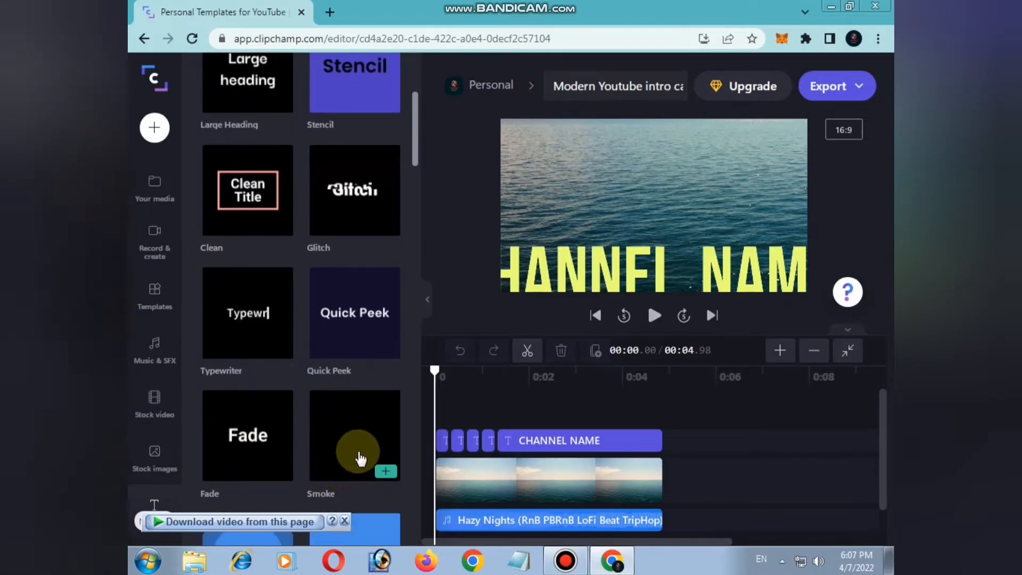
scroll(339, 403, "down", 1)
scroll(335, 399, "up", 5)
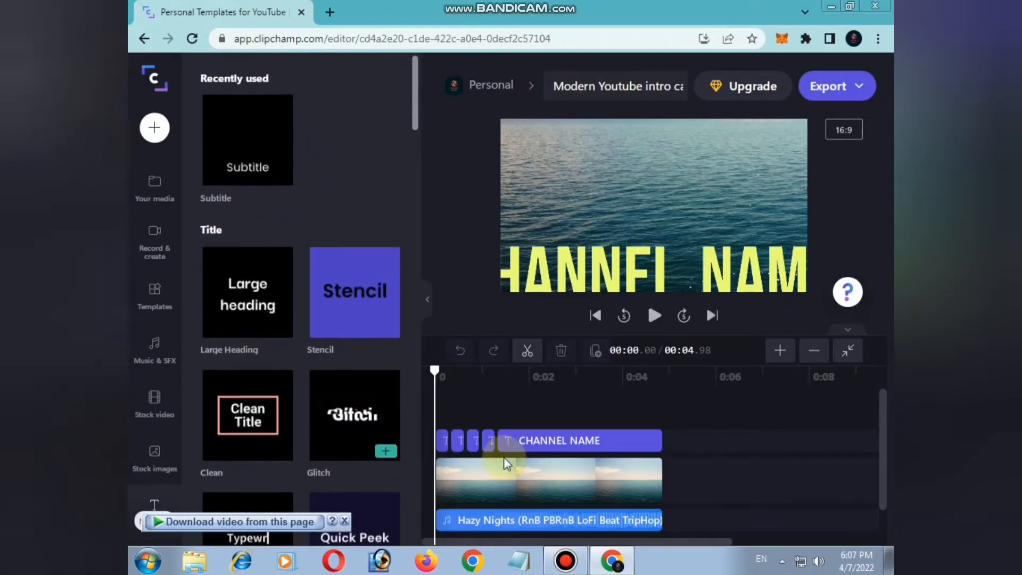
Replace the CHANNEL NAME title text with "Online Server"
left_click(550, 441)
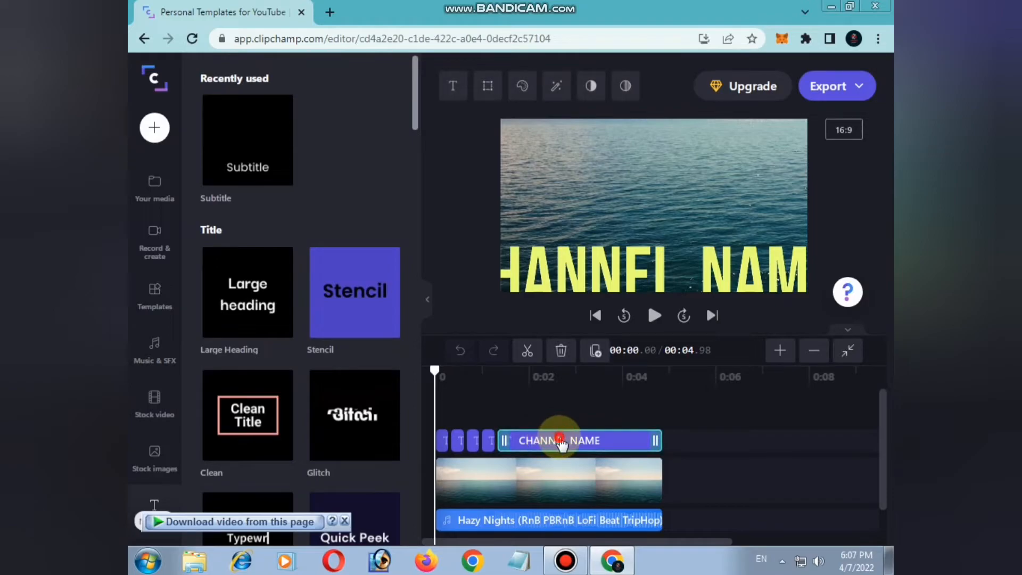
left_click(559, 440)
left_click(574, 440)
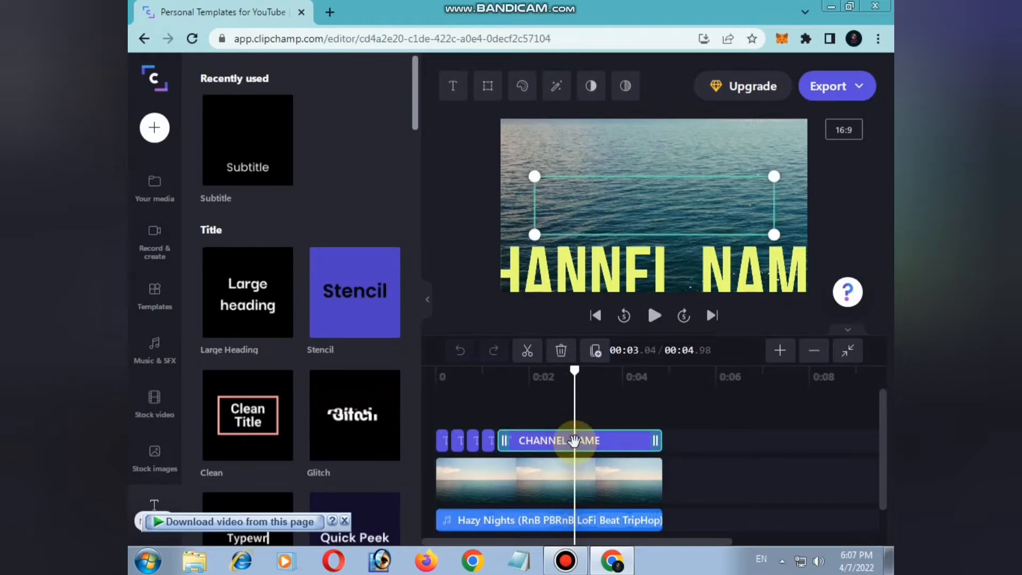
left_click(657, 213)
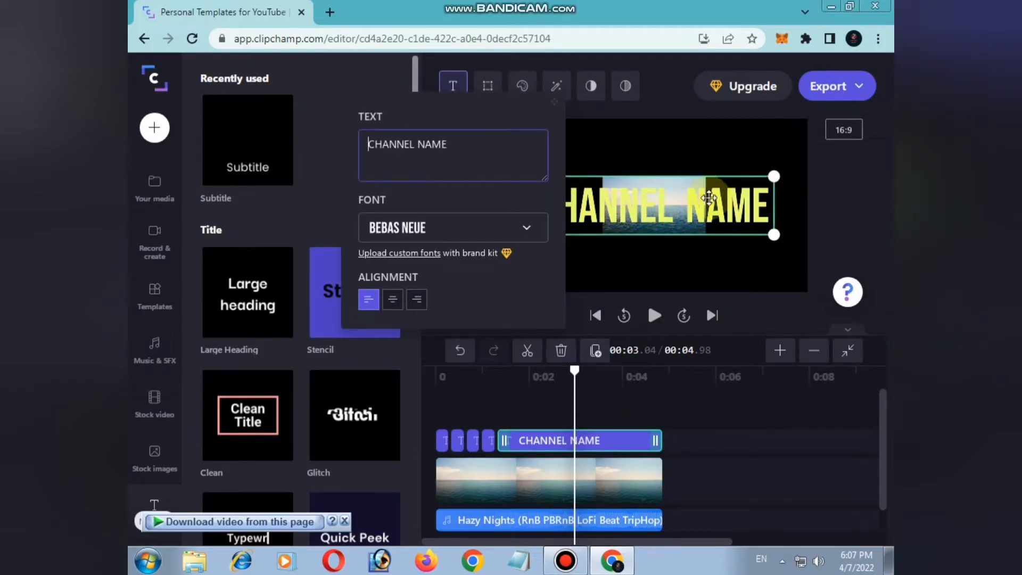
left_click(461, 143)
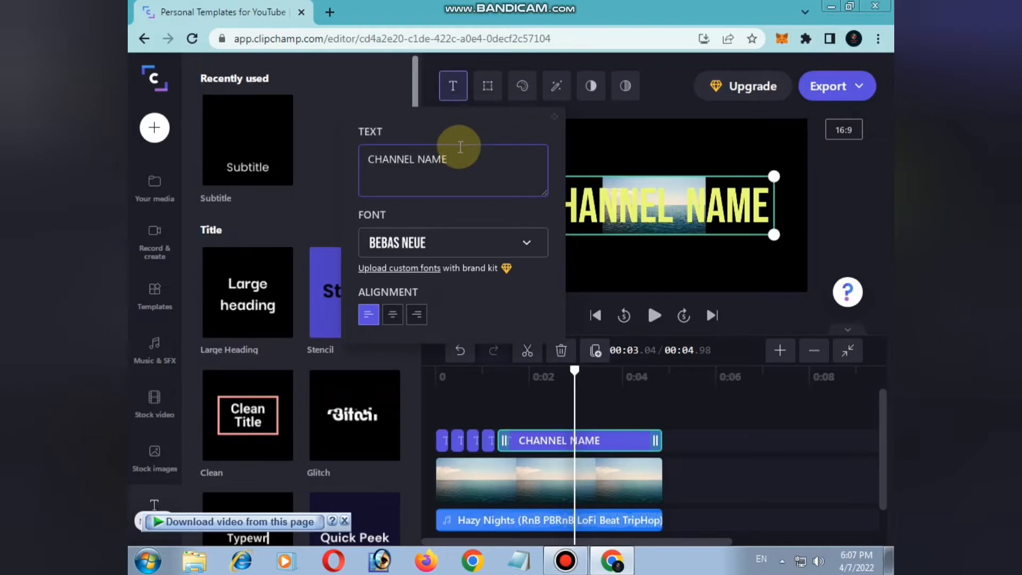
key("BackSpace")
key("BackSpace")
key("BackSpace")
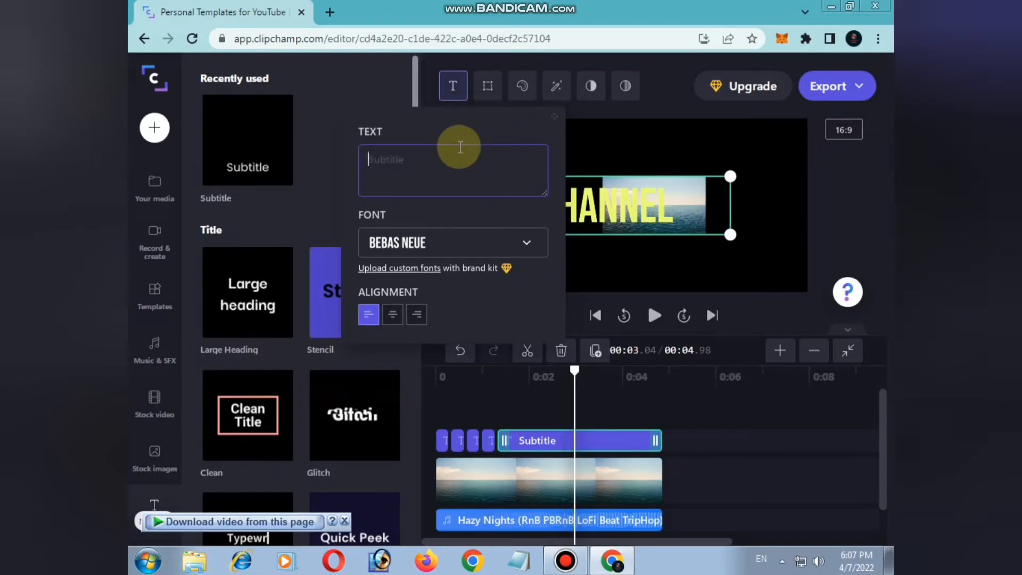
type("O")
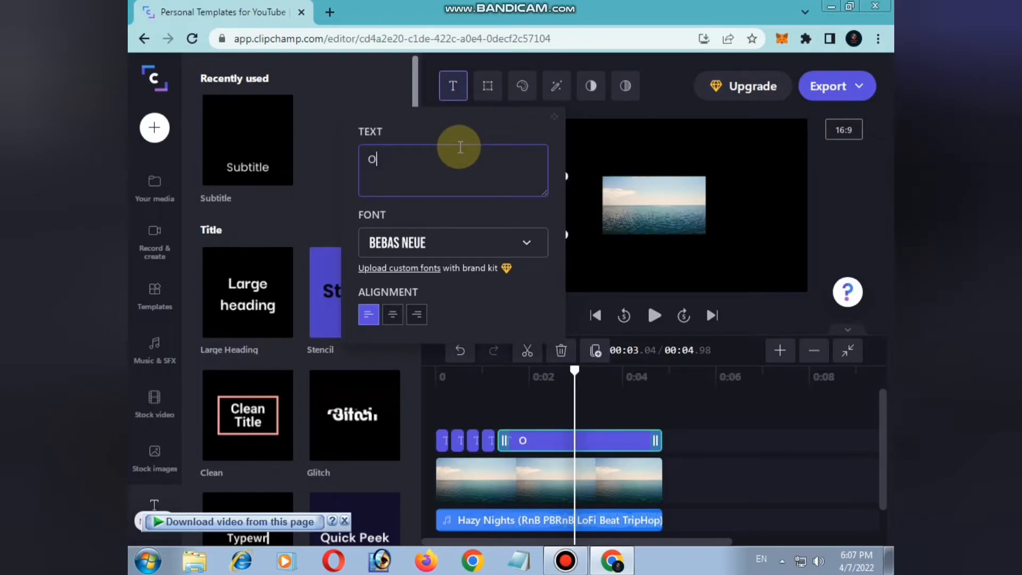
type("nlii")
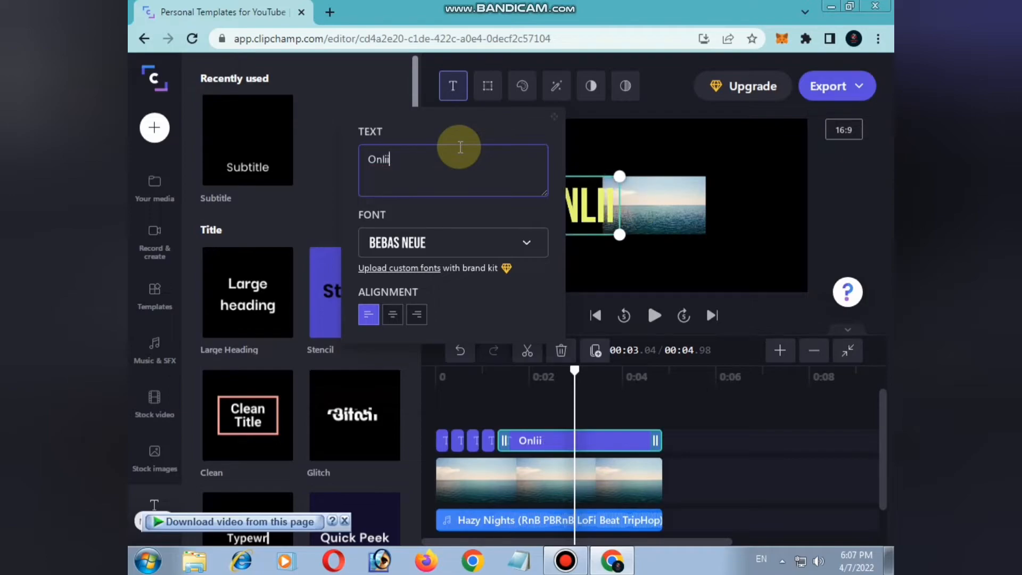
type("nee ")
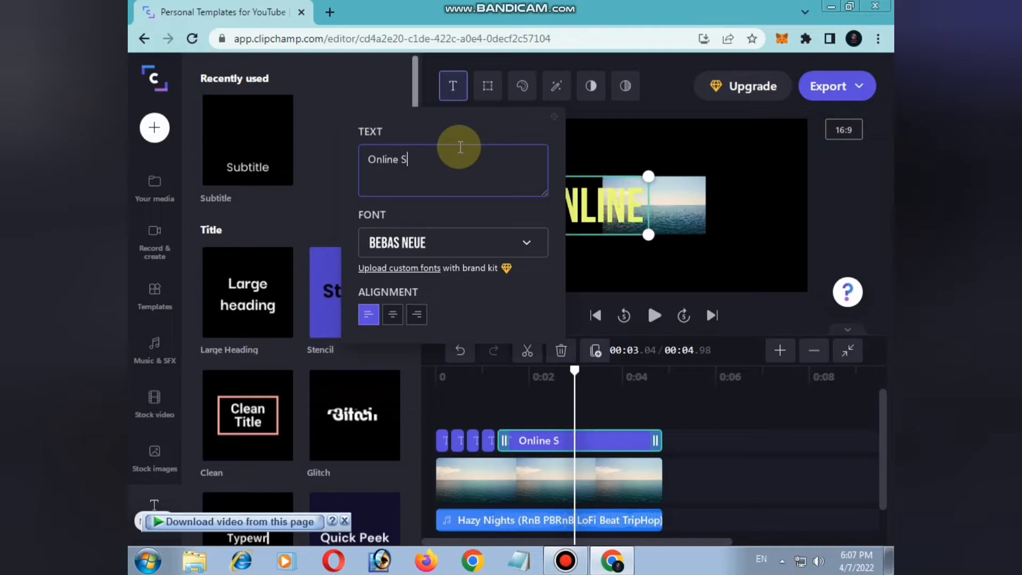
type("Server")
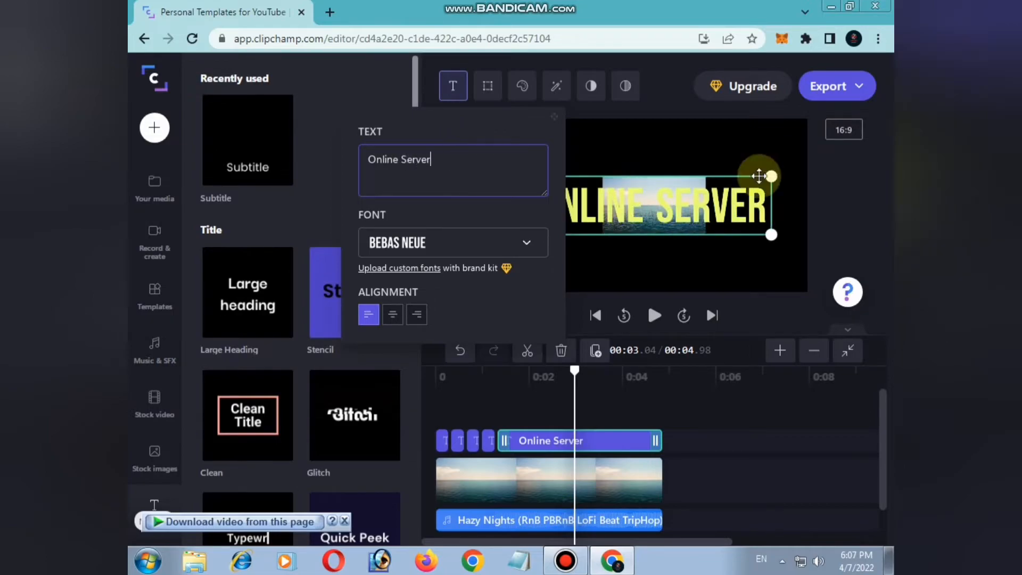
Change the title's font to Press Start 2P
left_click(533, 240)
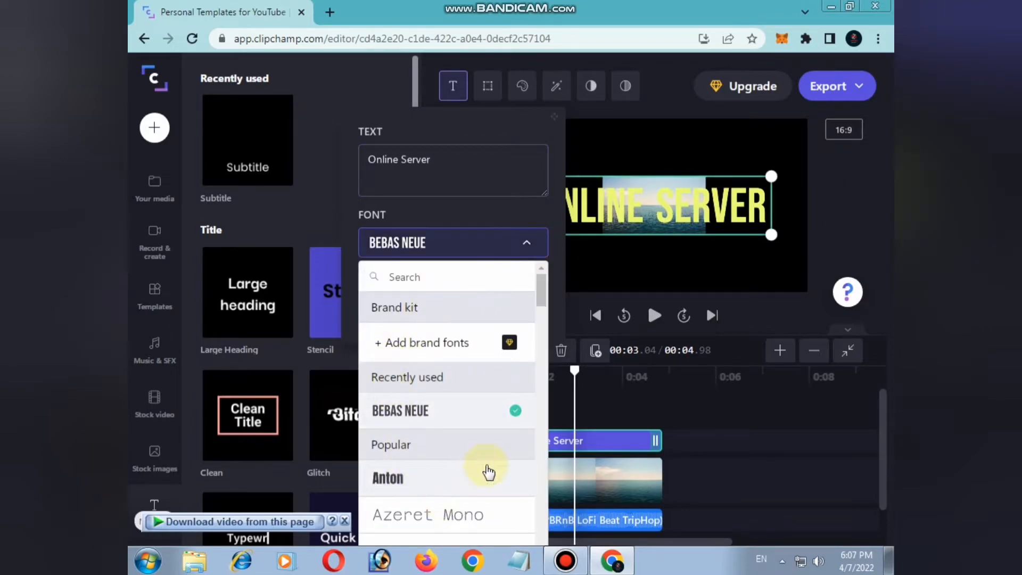
left_click_drag(543, 296, 546, 333)
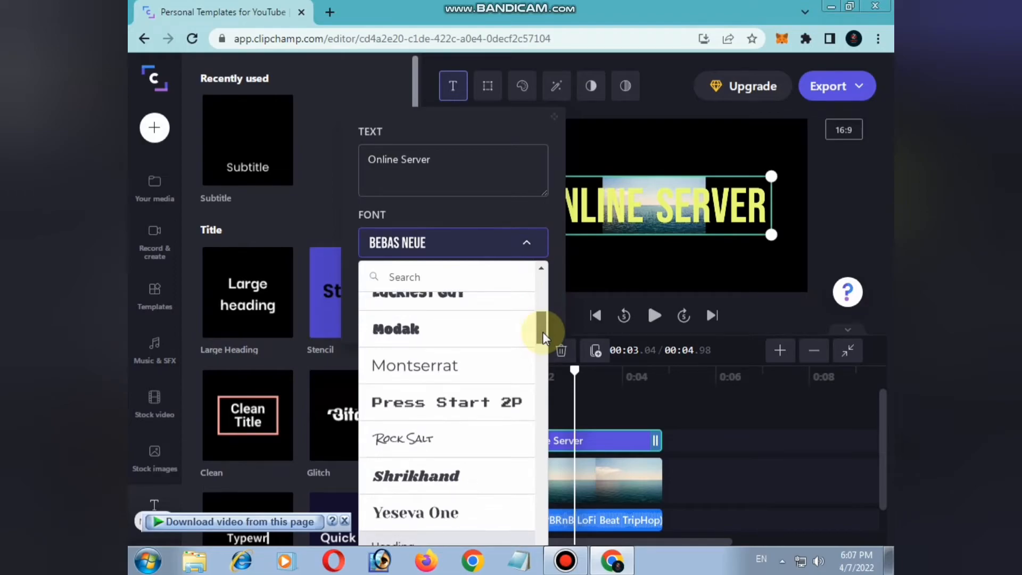
left_click(430, 414)
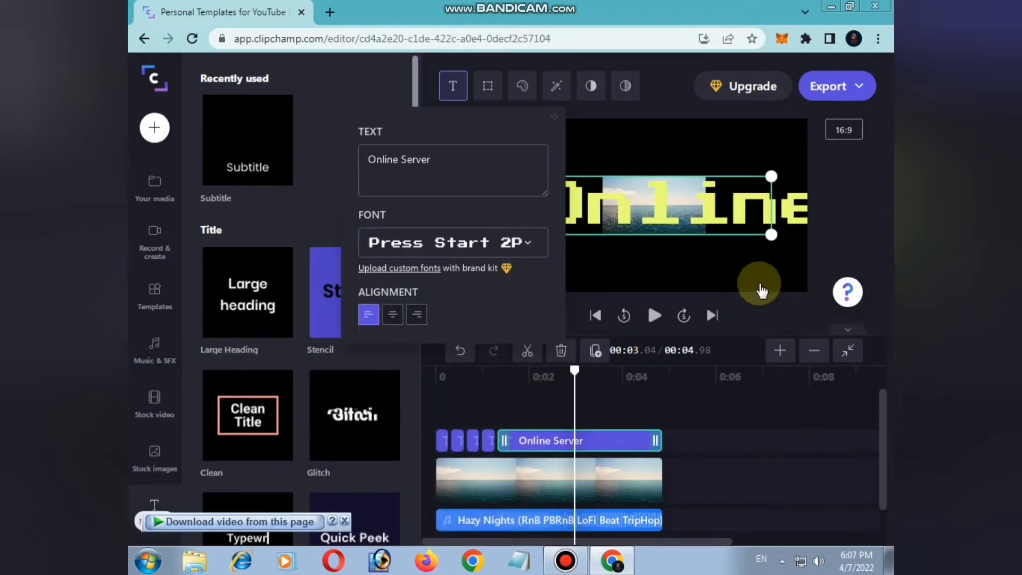
Resize the Online Server text box to fit inside the frame and center it horizontally
left_click_drag(773, 233, 662, 188)
left_click(479, 227)
left_click_drag(773, 196, 627, 197)
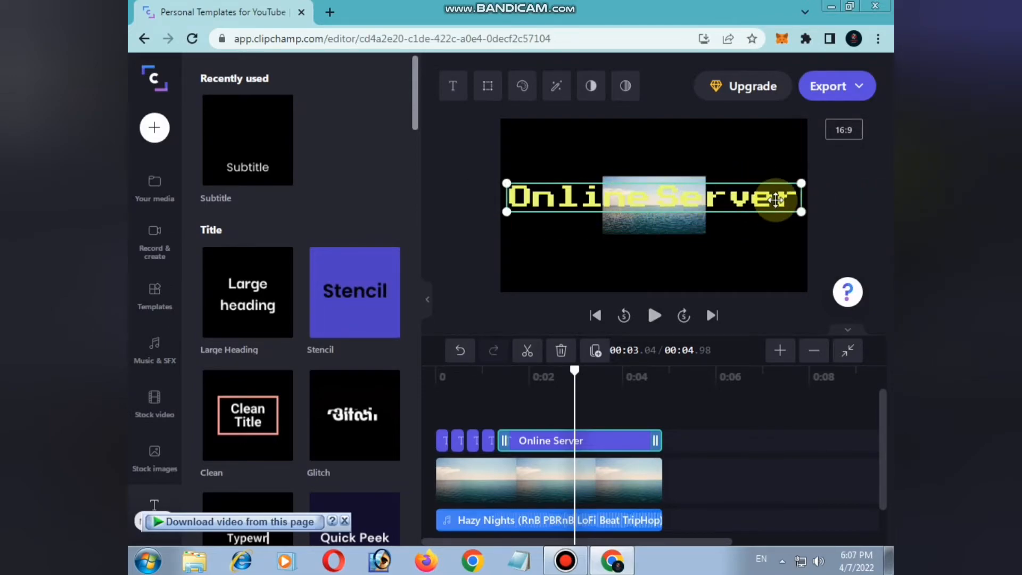
left_click_drag(802, 211, 773, 198)
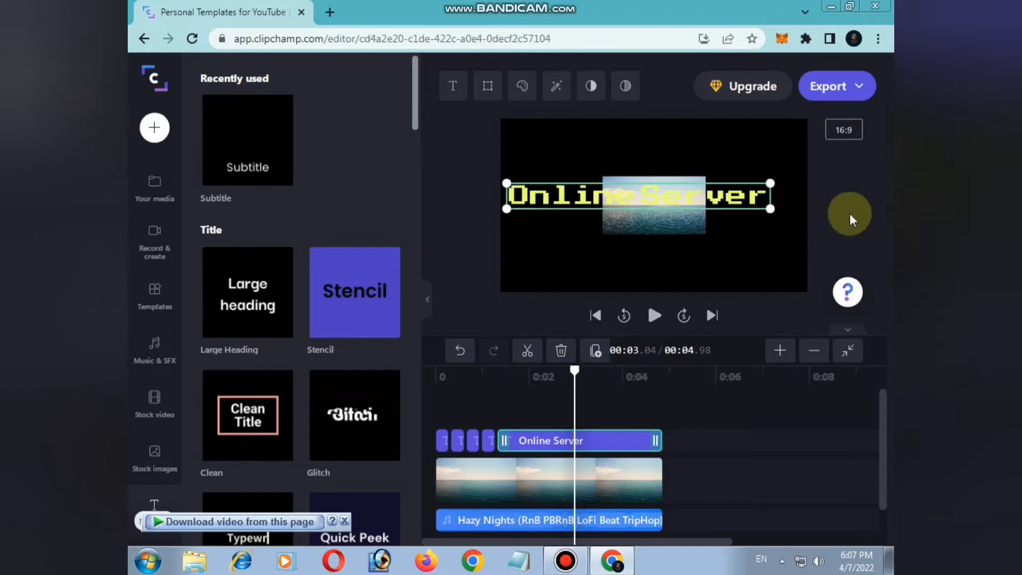
left_click_drag(680, 200, 711, 196)
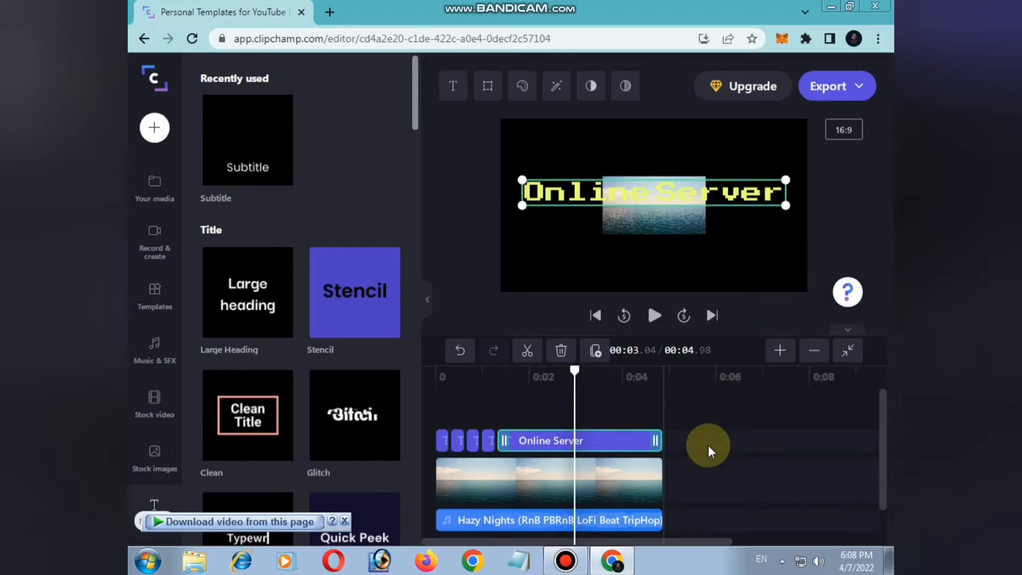
left_click(611, 521)
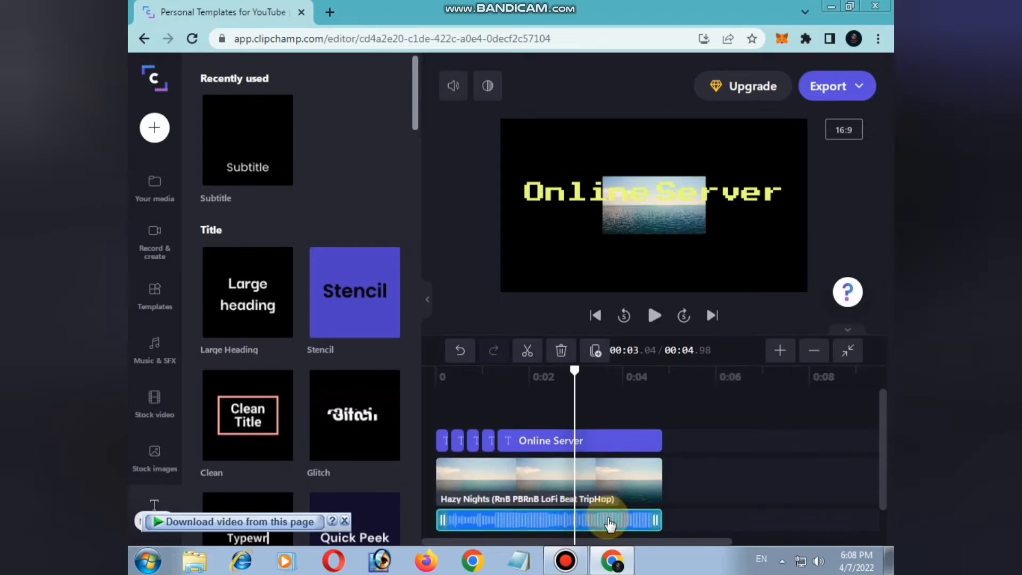
left_click(608, 523)
right_click(612, 527)
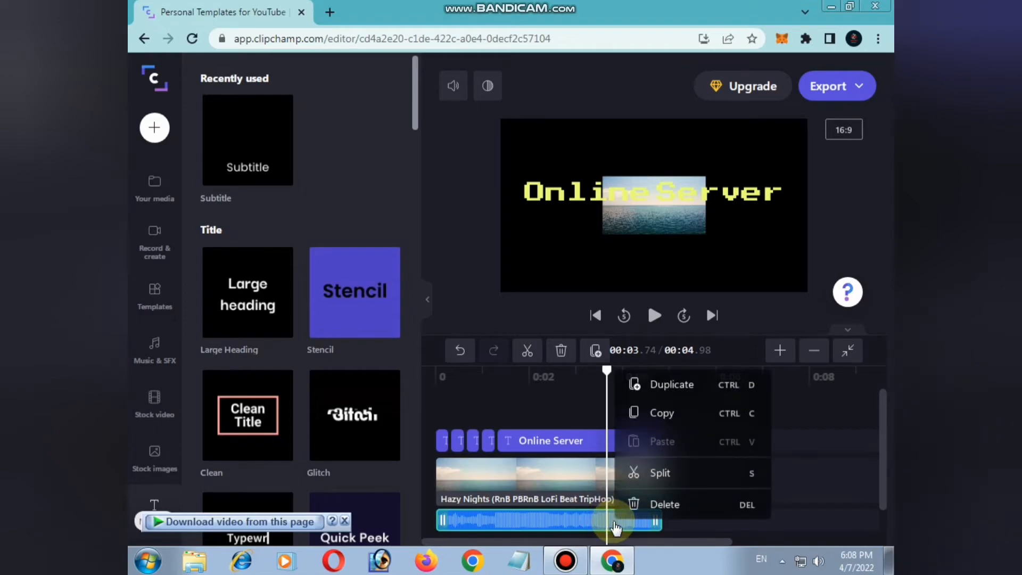
left_click(586, 523)
left_click(580, 520)
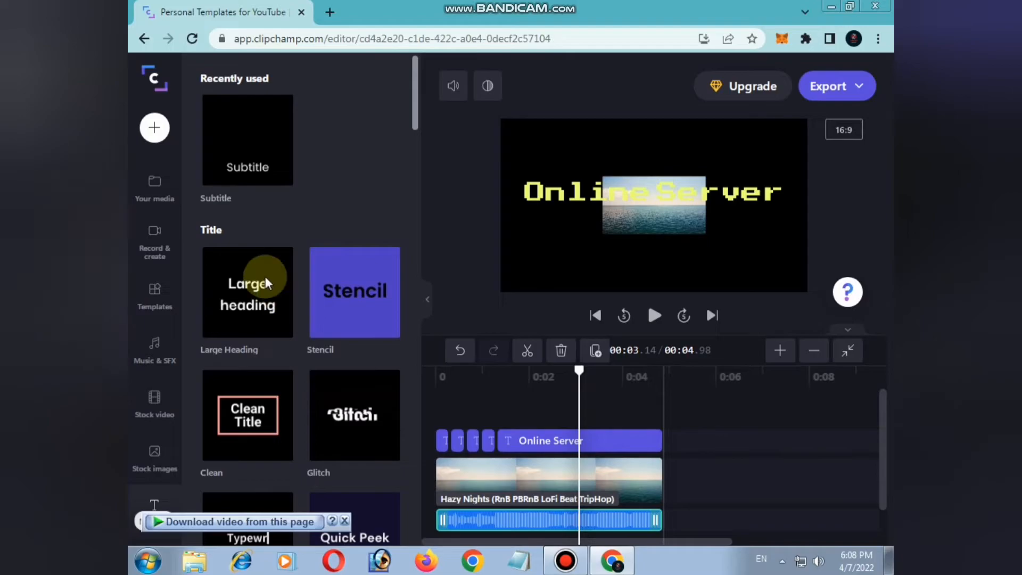
Add the second free subscribe panel from the stock videos to the timeline
left_click(154, 293)
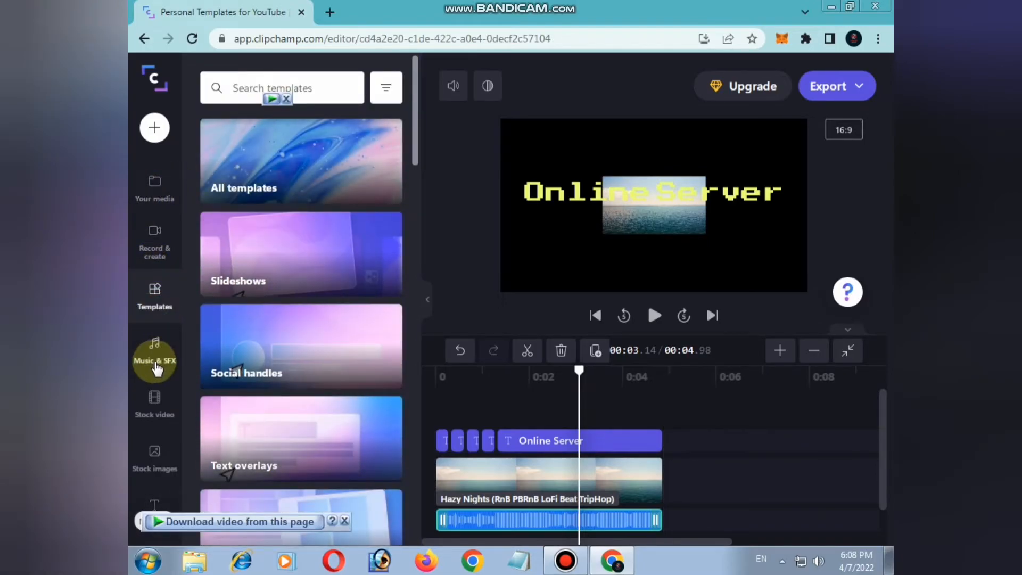
left_click(158, 417)
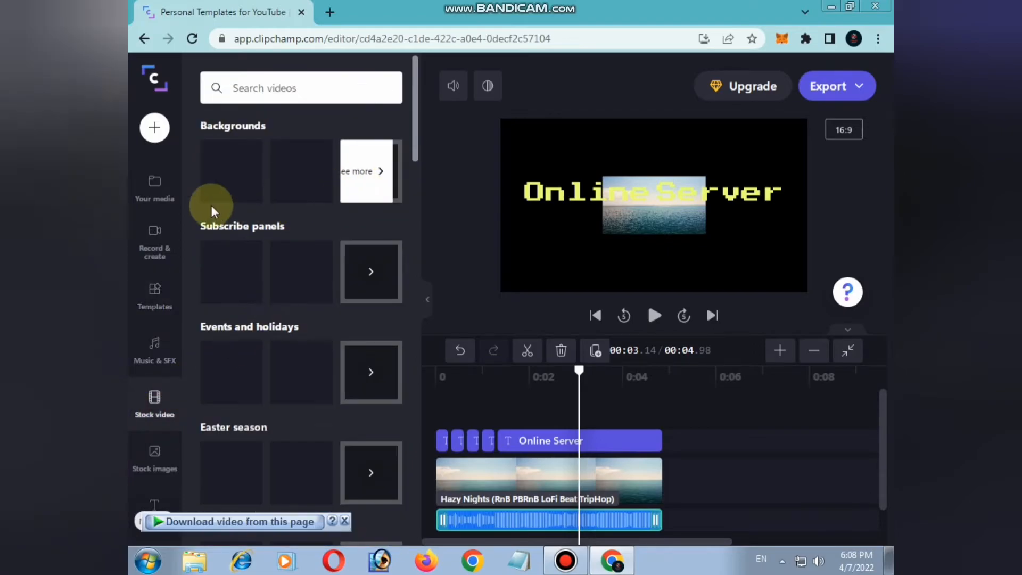
mouse_move(318, 294)
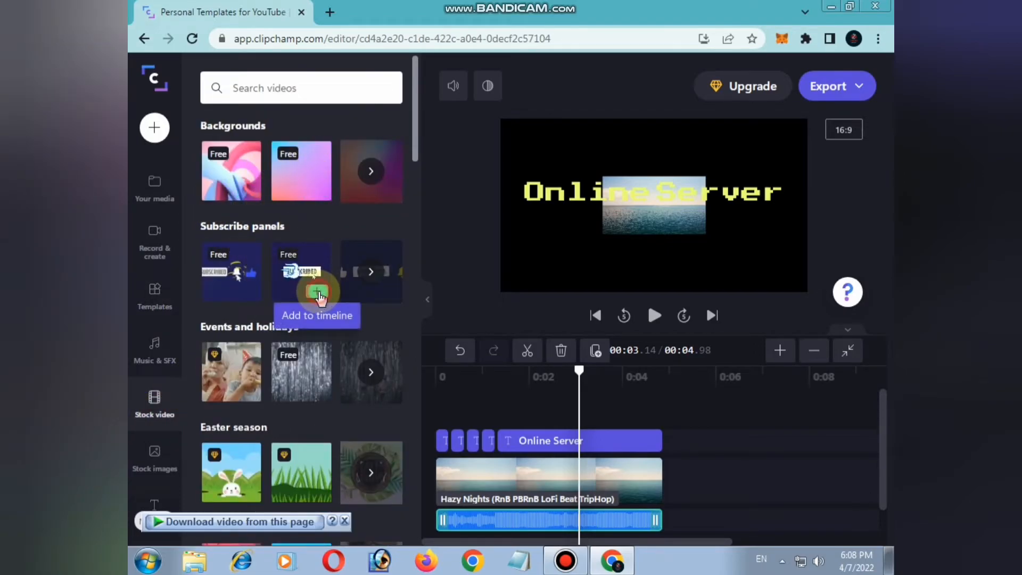
left_click(317, 293)
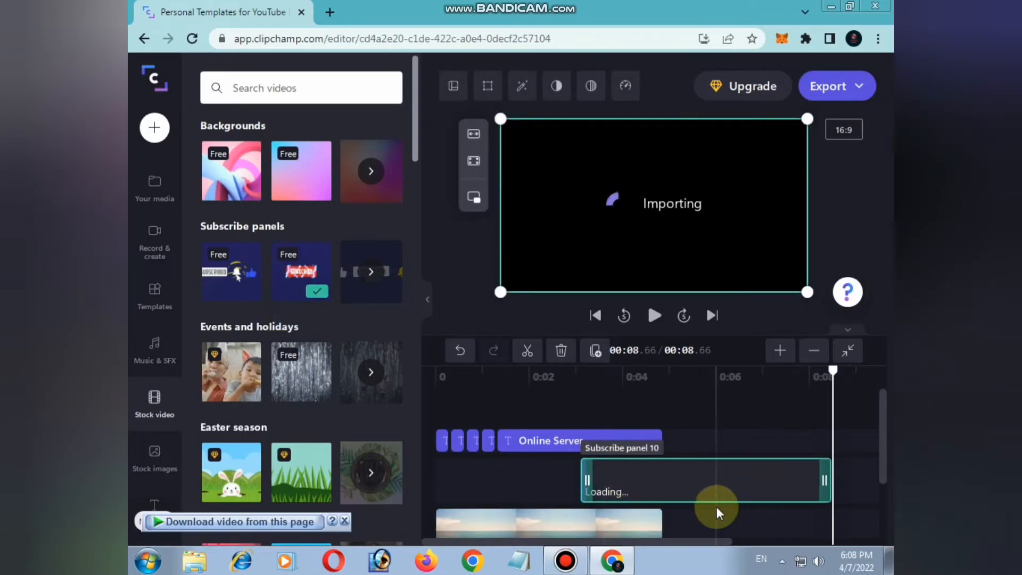
Move the subscribe panel clip slightly later on the timeline and play the preview
left_click(728, 492)
left_click_drag(729, 497, 776, 488)
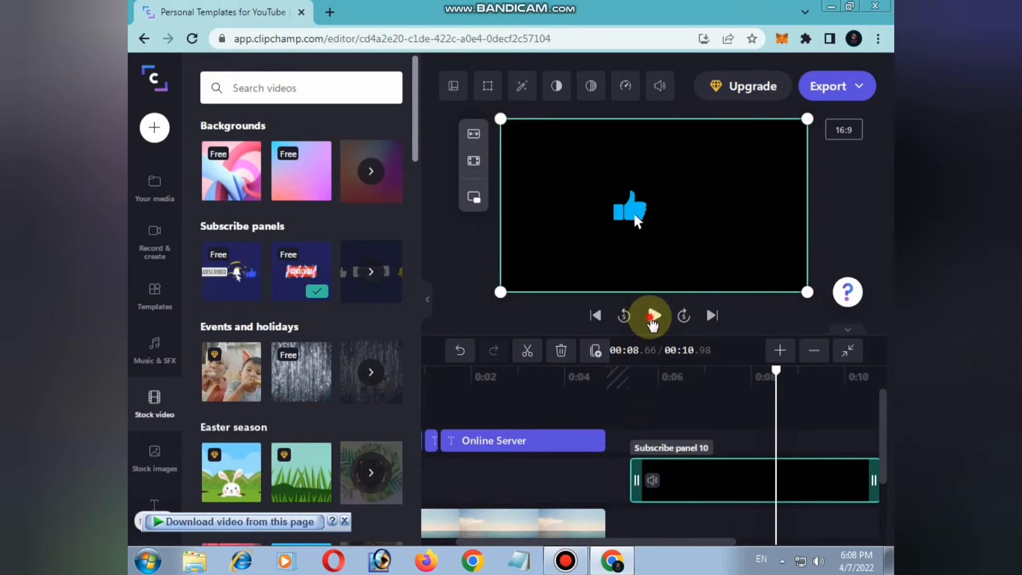
left_click(653, 318)
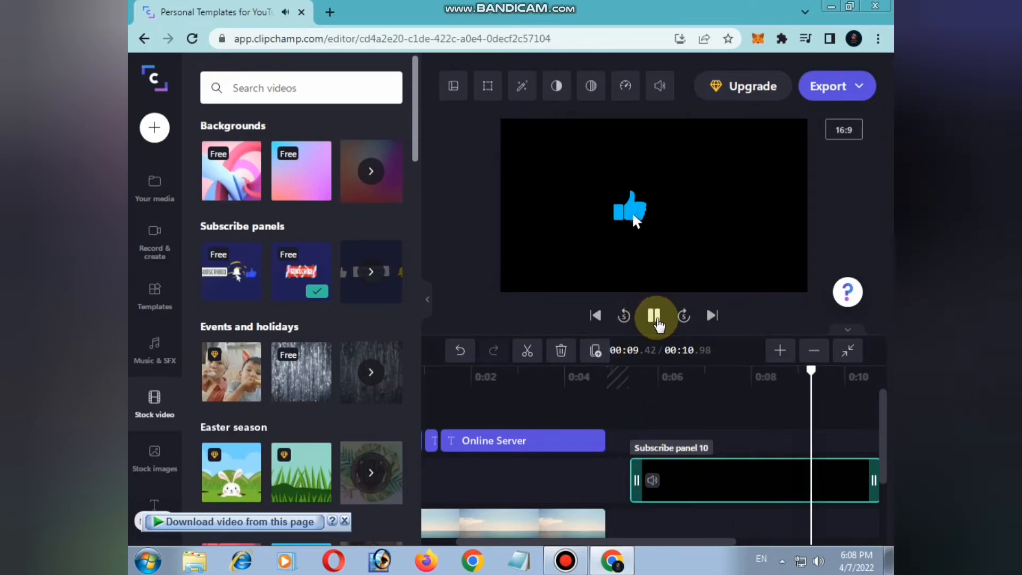
Export the video at 1080p quality
left_click(860, 90)
left_click(638, 296)
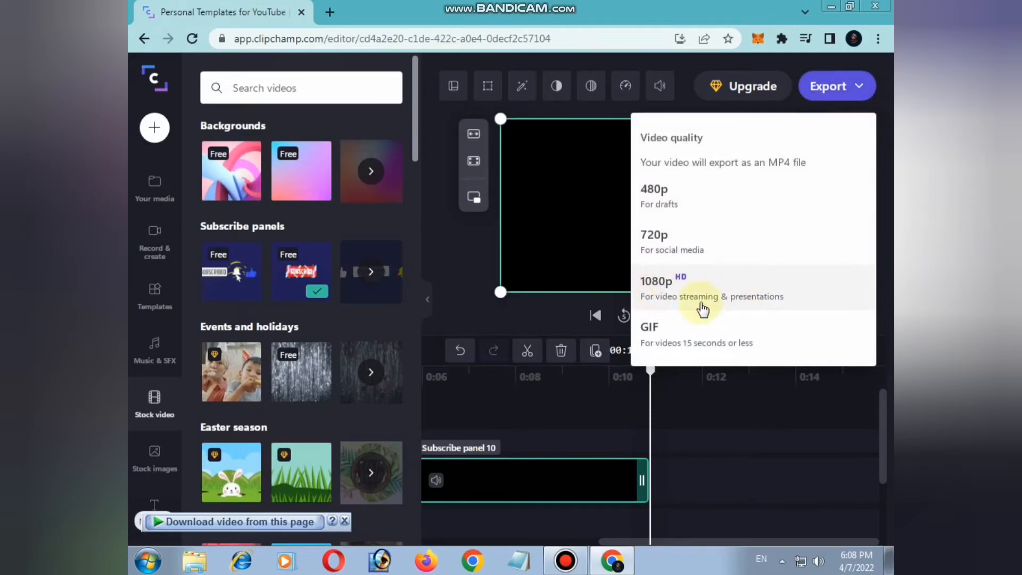
left_click(737, 298)
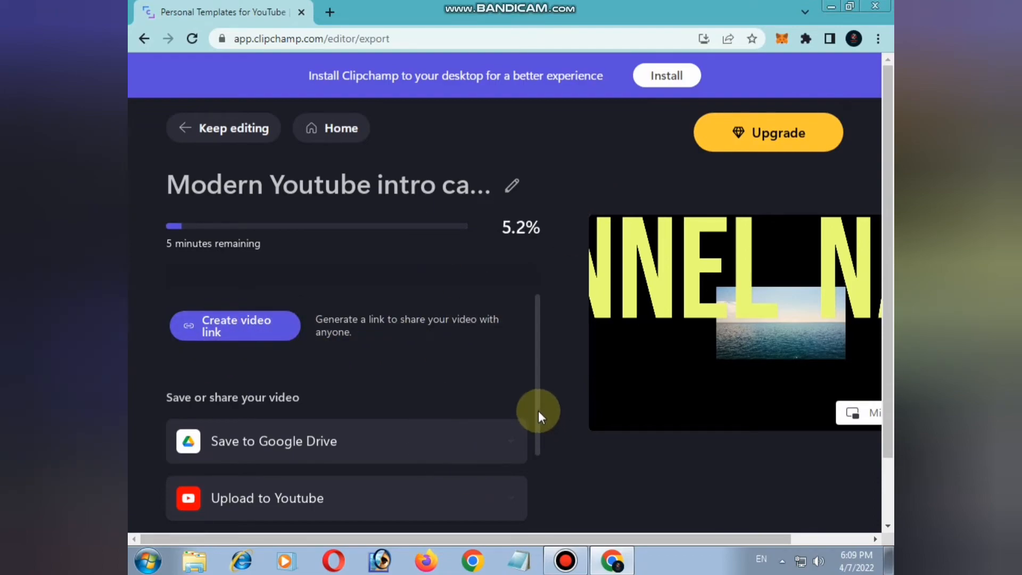
Scroll through the export page's save and share options
scroll(538, 411, "down", 1)
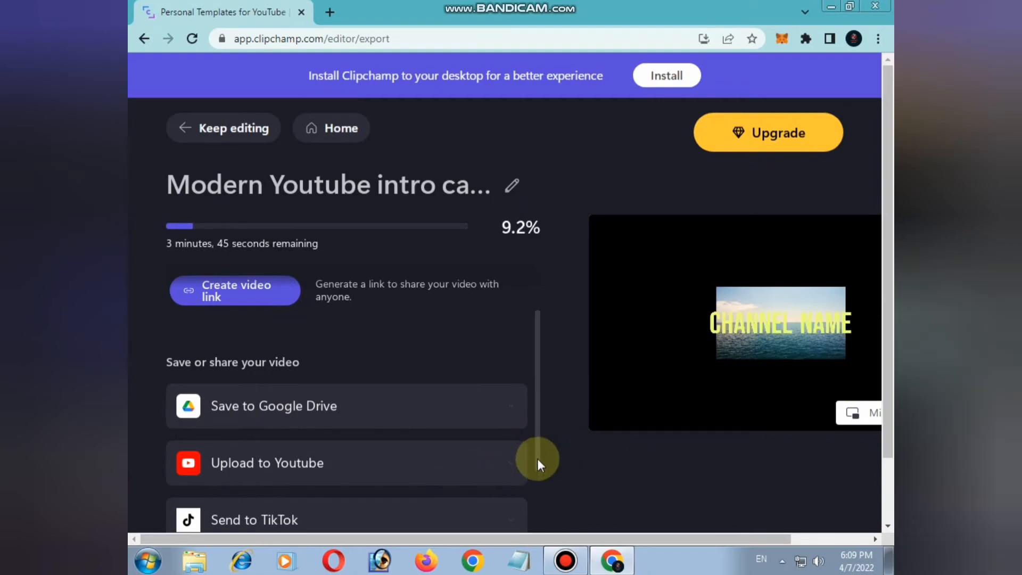
left_click_drag(538, 458, 541, 503)
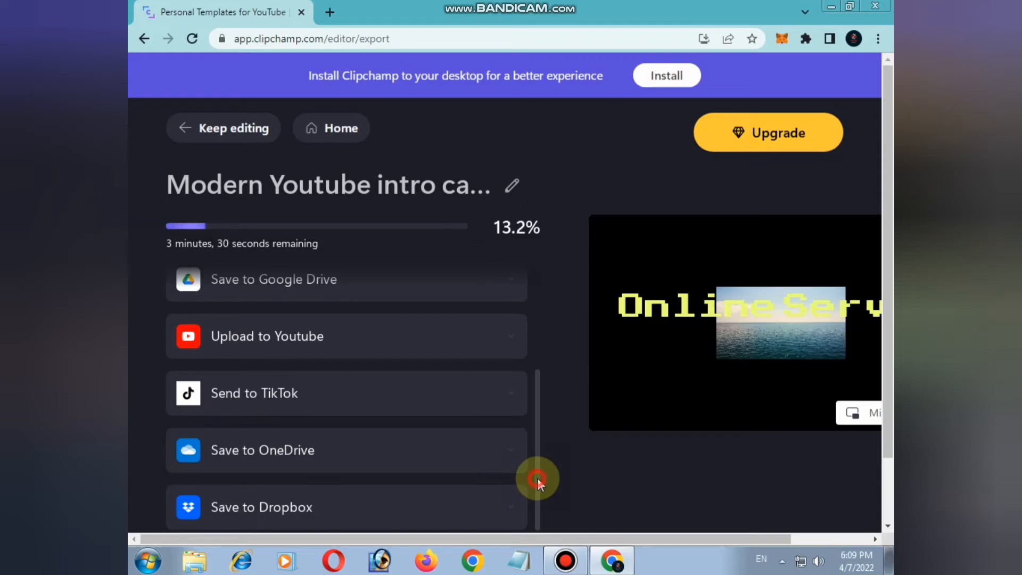
scroll(548, 431, "up", 3)
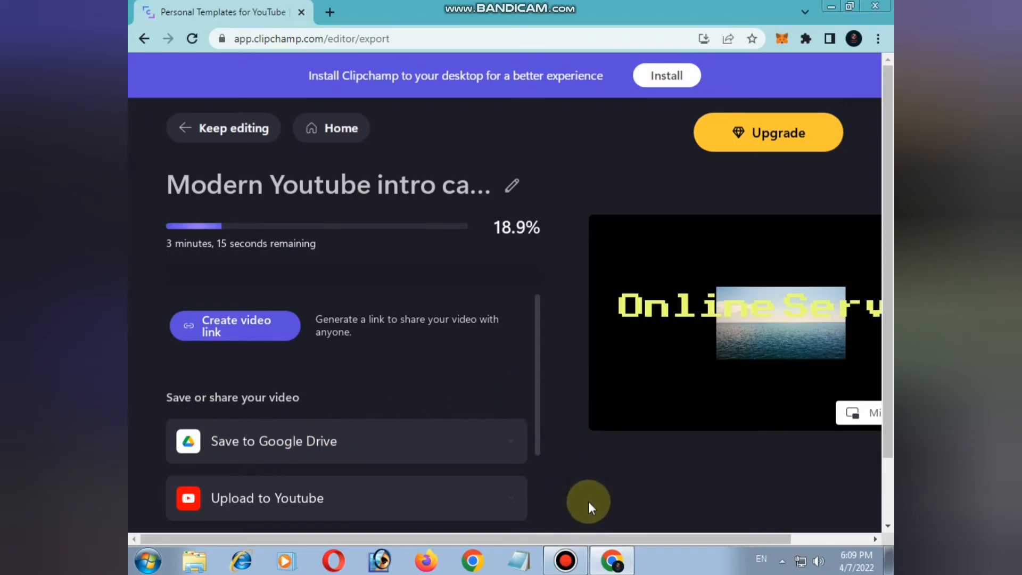
left_click(566, 568)
left_click(746, 165)
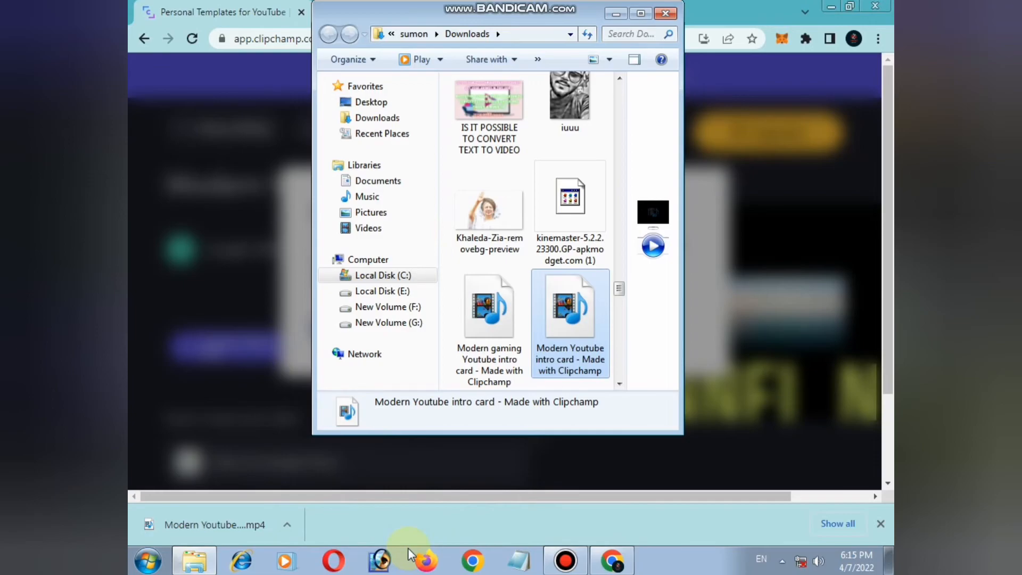
left_click(565, 561)
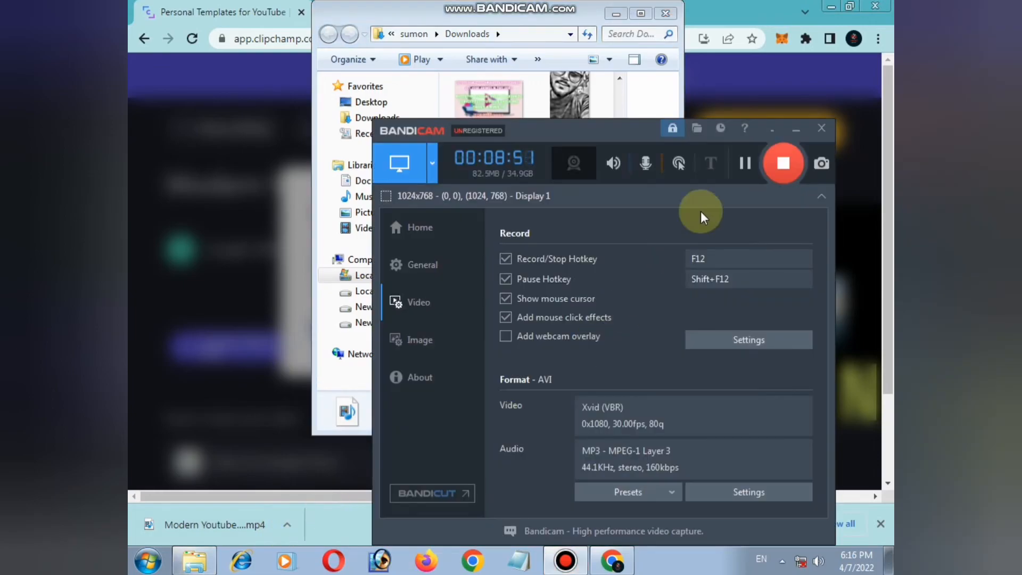
Open the exported Modern Youtube intro card video from the Downloads folder with KMPlayer to watch it
left_click(796, 130)
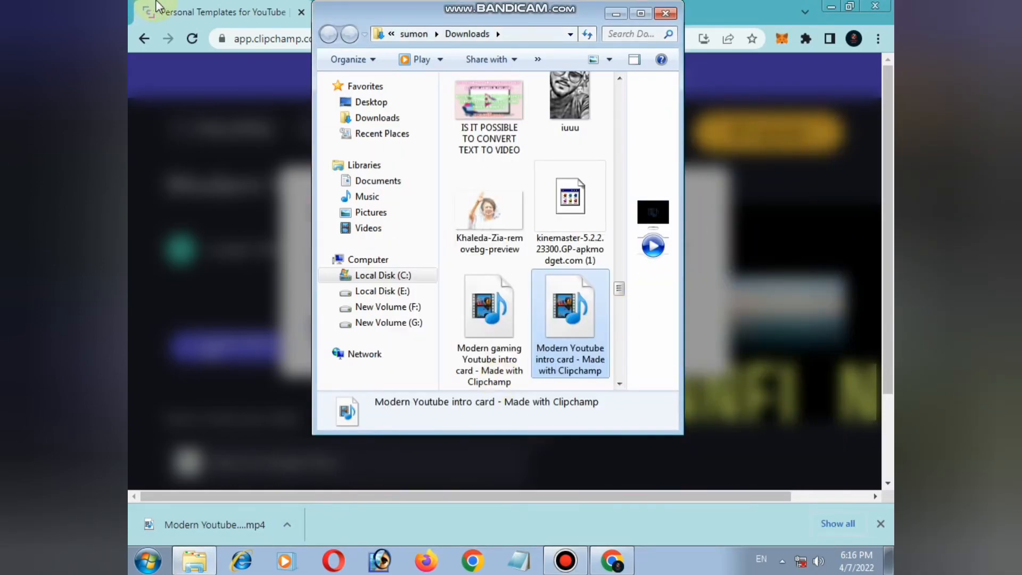
right_click(573, 311)
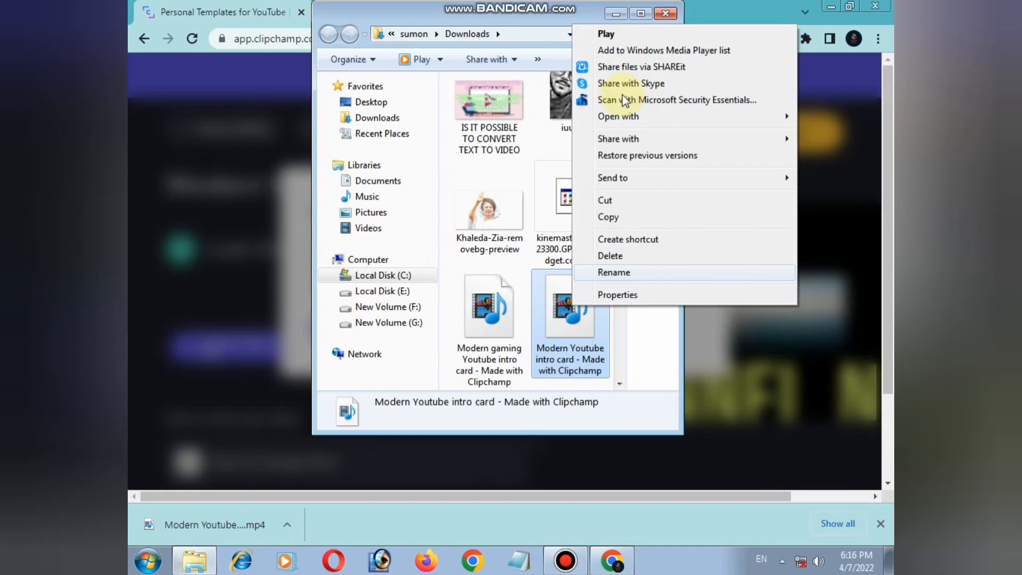
left_click(686, 125)
left_click(479, 136)
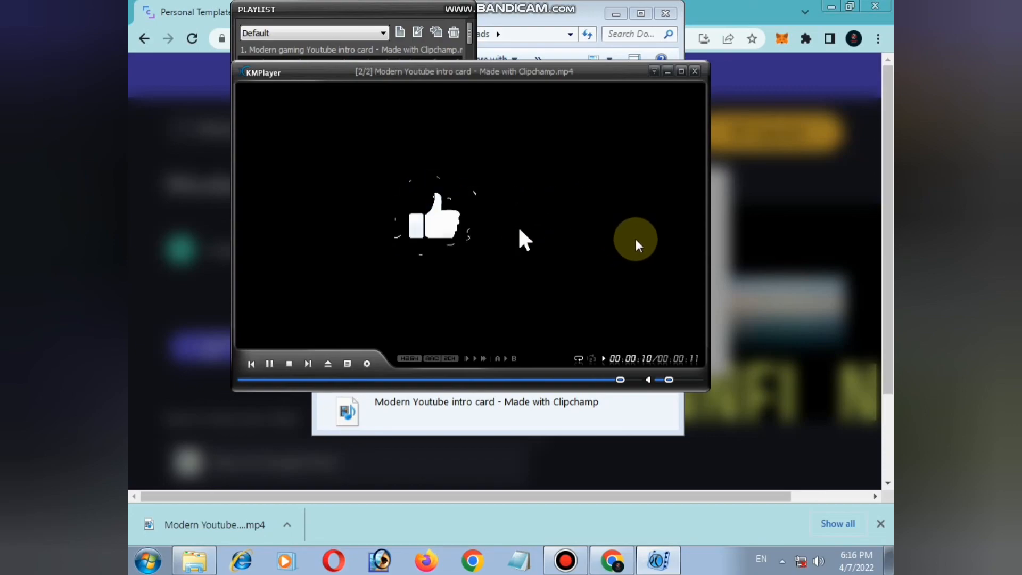
Close the browser window and the KMPlayer window, dismissing the player's error dialog
left_click(875, 7)
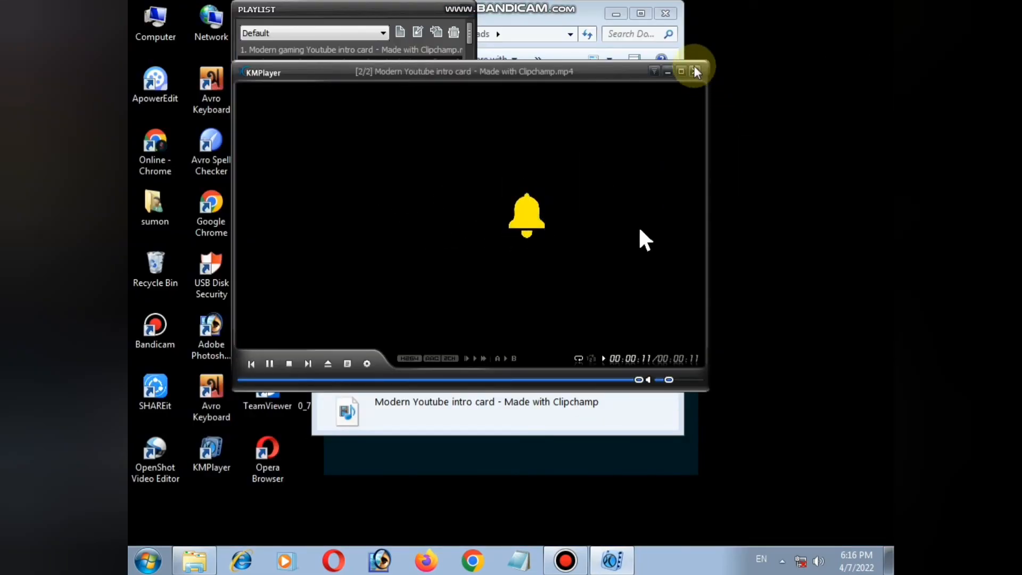
left_click(694, 71)
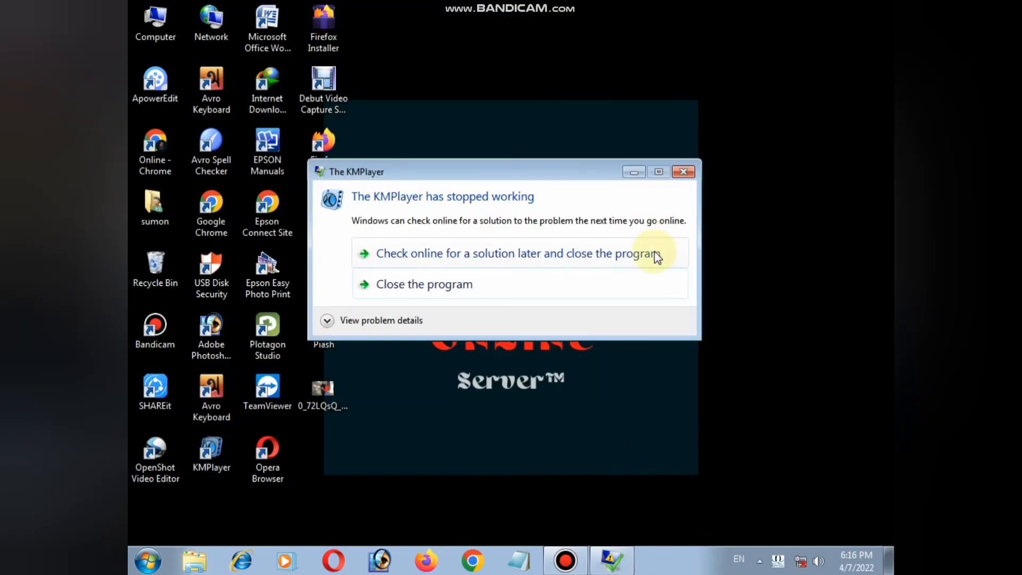
left_click(683, 172)
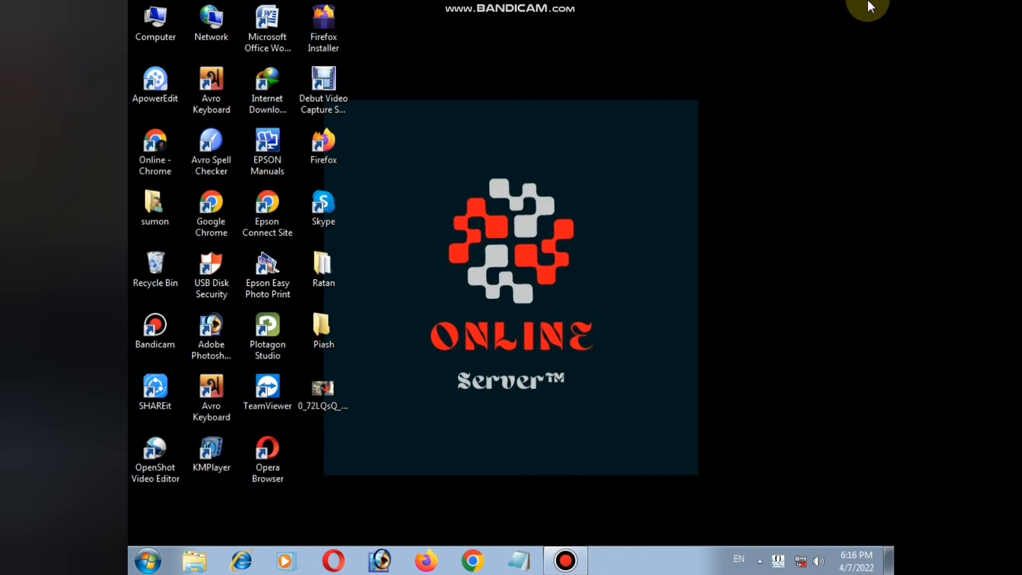
left_click(565, 560)
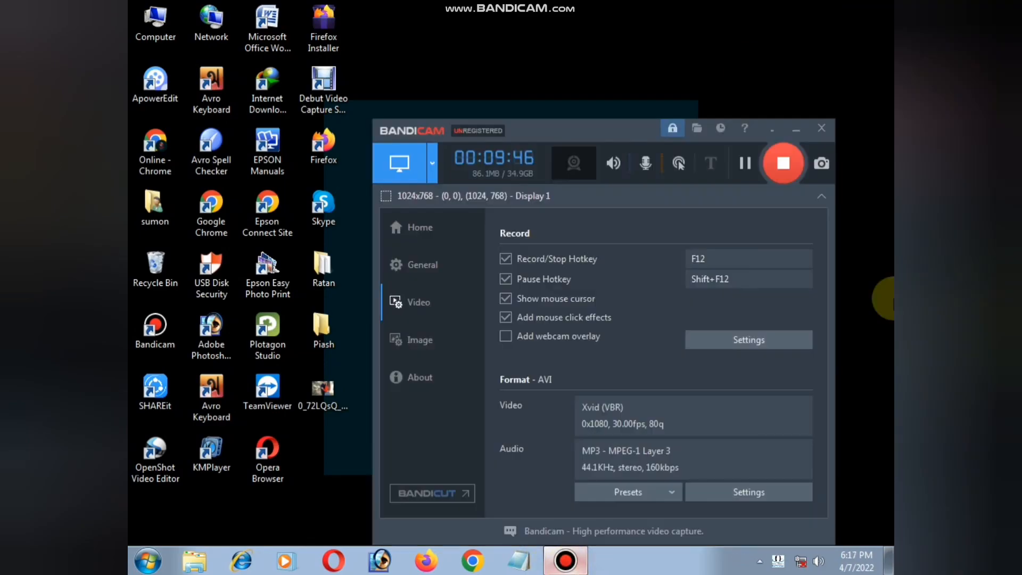
left_click(786, 162)
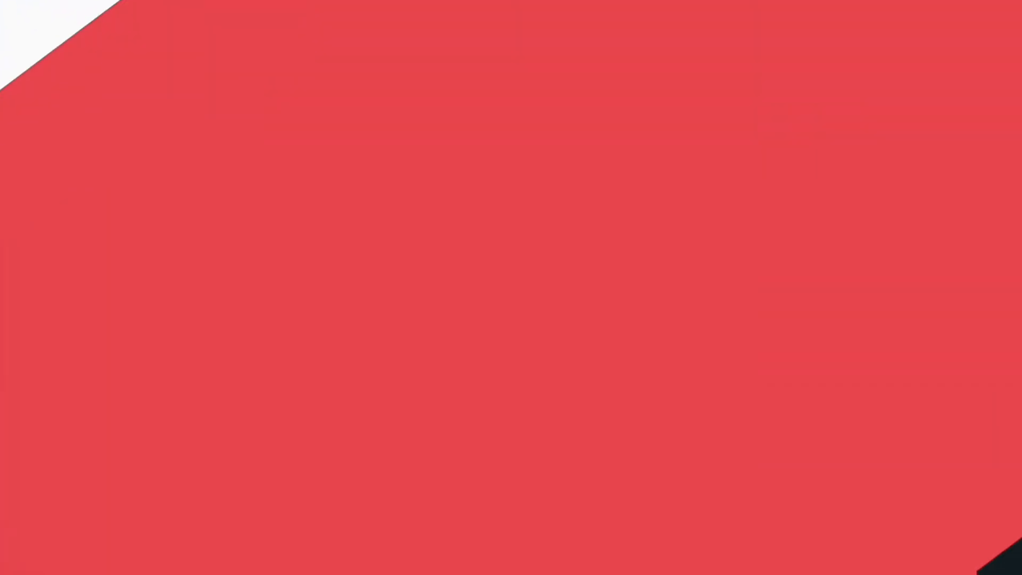